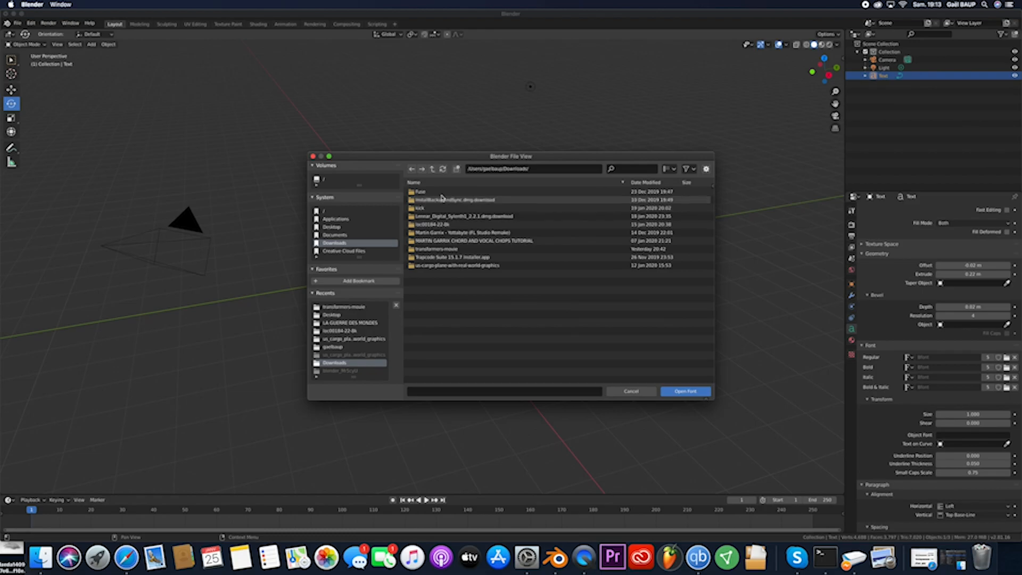
- Load the TransformersMovie font from the downloads' transformers-movie folder as the text's regular font
click(490, 249)
click(686, 392)
click(536, 191)
click(687, 392)
- Set the text's size to 6.460 and its extrusion to 0.62 m
drag(968, 416, 1006, 417)
drag(960, 274, 985, 274)
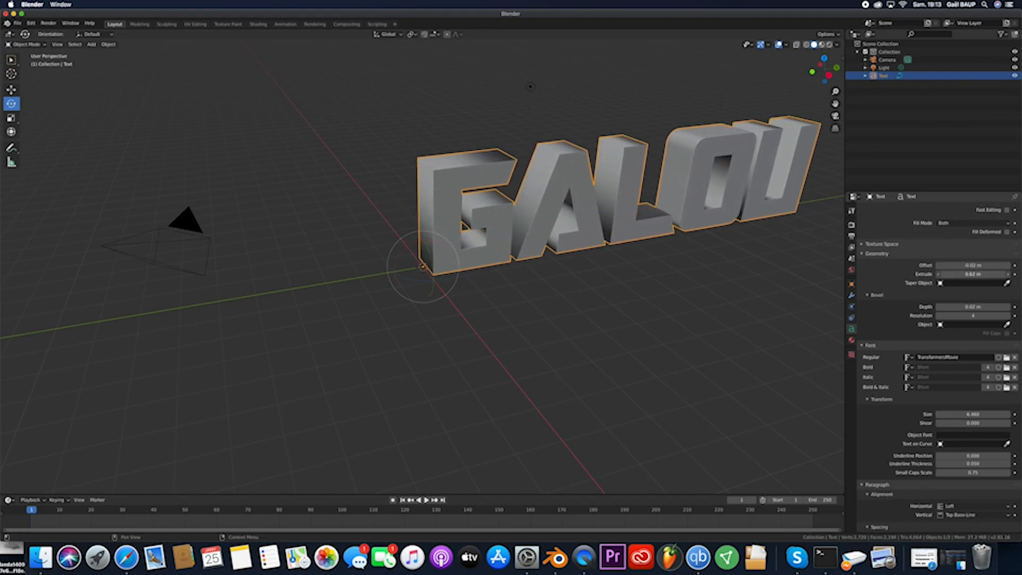
- Centre the text horizontally, set its character spacing to 1.400, and deselect it
scroll(959, 450, down, 5)
click(966, 435)
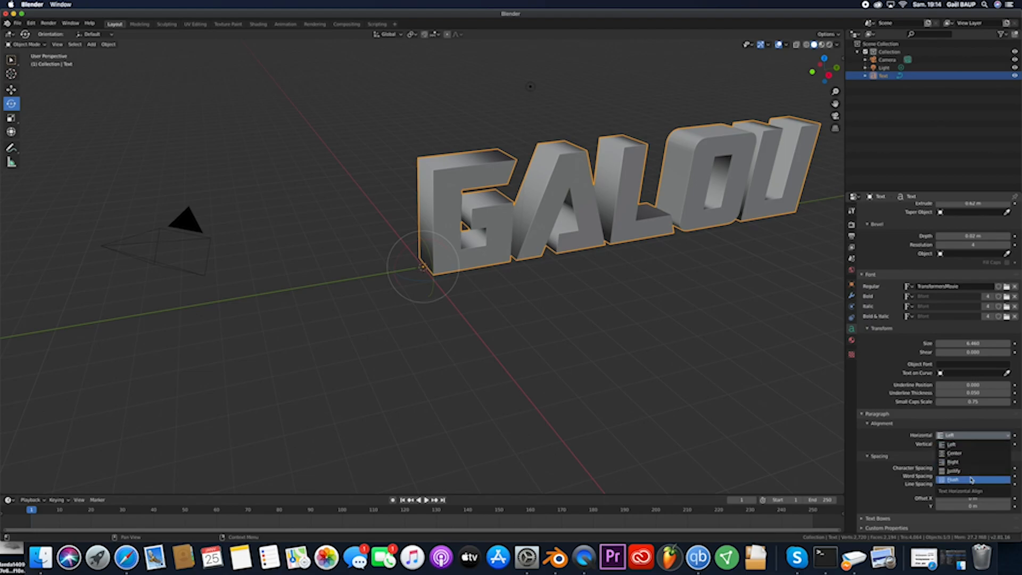
click(967, 458)
mouse_move(960, 470)
mouse_down()
mouse_move(990, 470)
mouse_move(974, 470)
mouse_up()
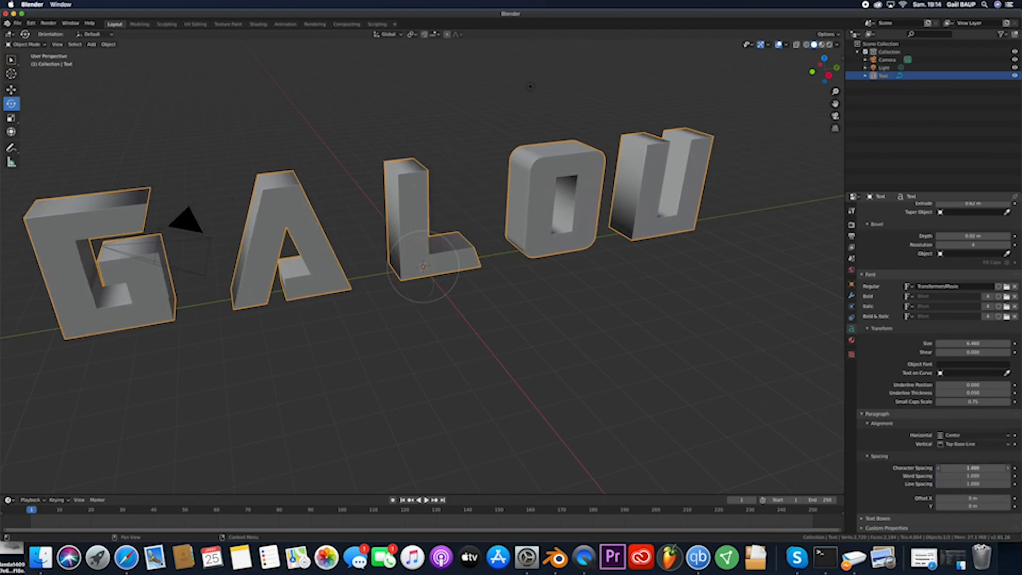
scroll(676, 383, down, 5)
scroll(676, 383, left, 5)
scroll(678, 383, right, 5)
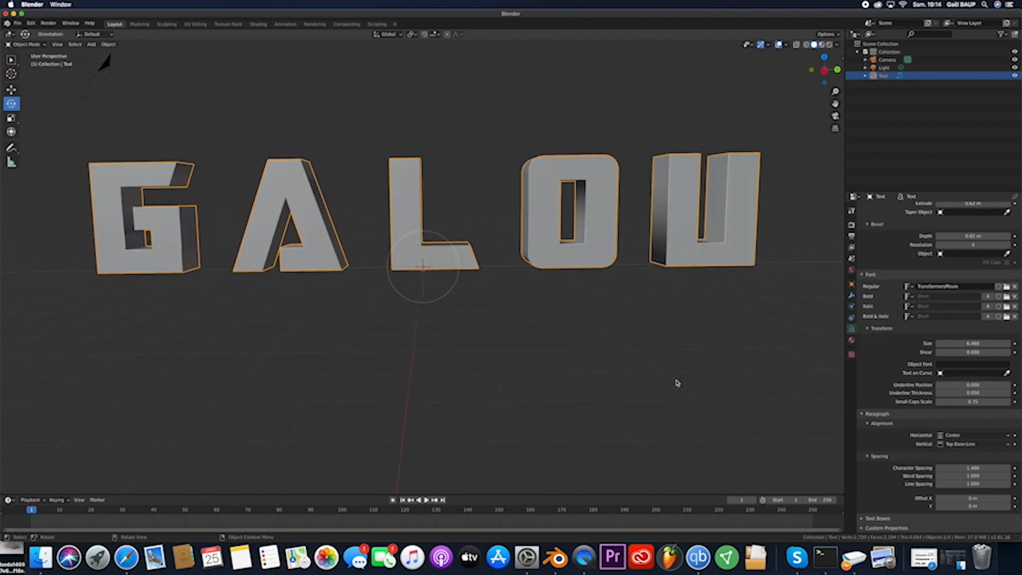
scroll(678, 383, down, 3)
click(677, 383)
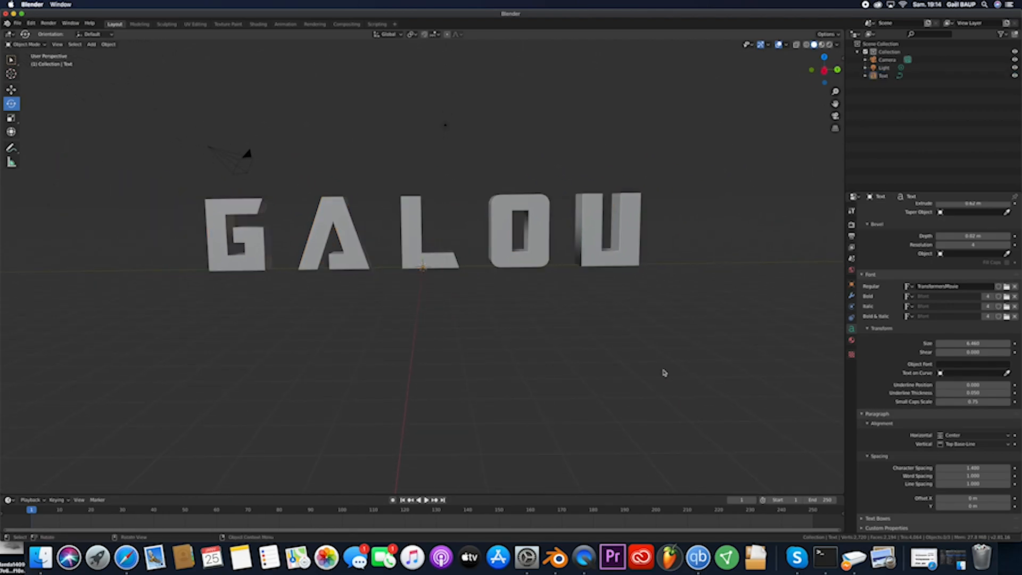
- Add a cube, raise it and stretch it into a wide block enclosing the GALOU text
click(92, 44)
mouse_move(112, 56)
click(181, 62)
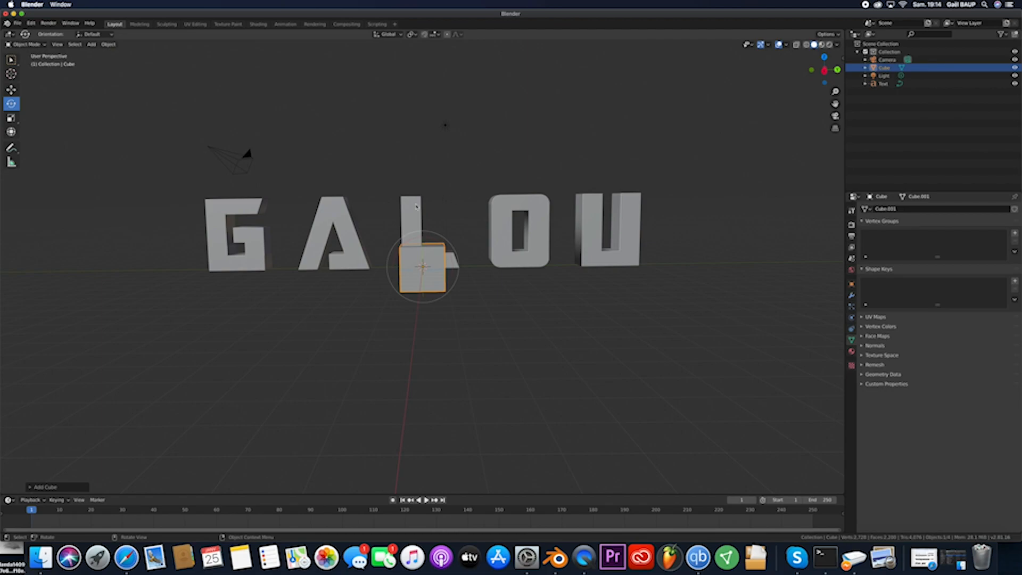
drag(422, 235, 423, 104)
drag(453, 233, 836, 223)
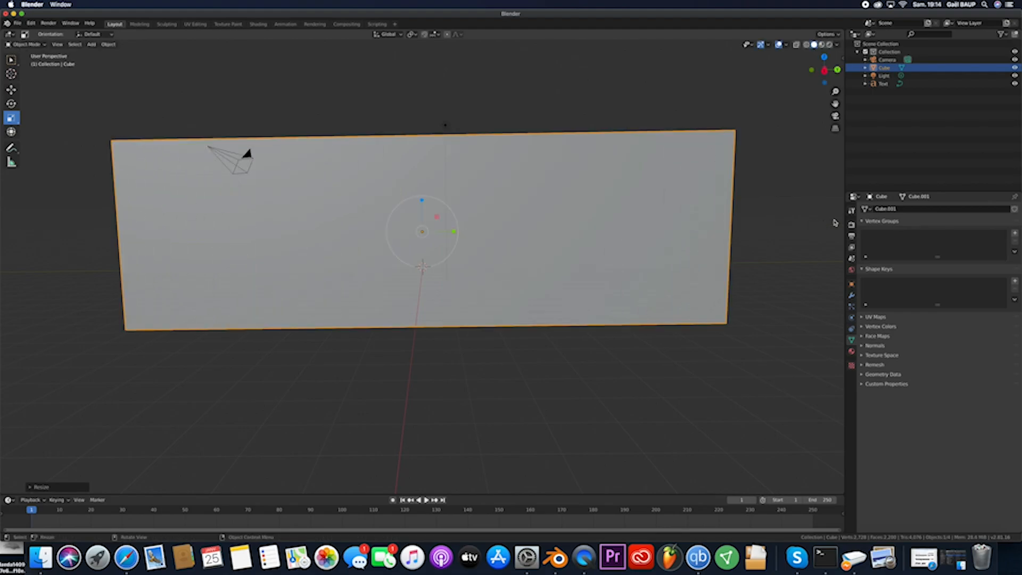
- In the Modeling workspace, inset the block's front face to leave a border around the text
click(142, 25)
click(420, 254)
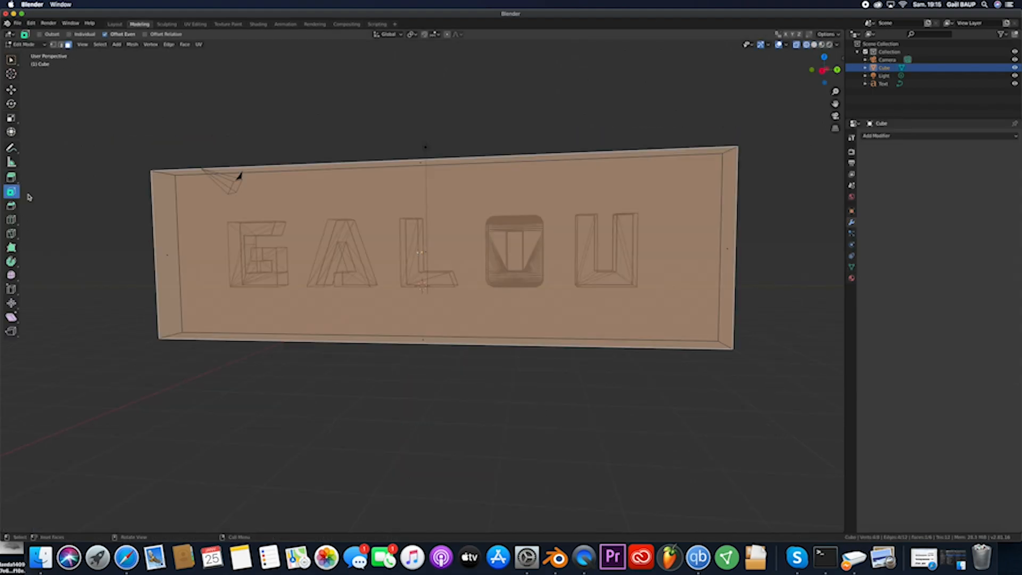
middle_drag(524, 232, 535, 236)
drag(535, 236, 510, 243)
middle_drag(511, 243, 517, 242)
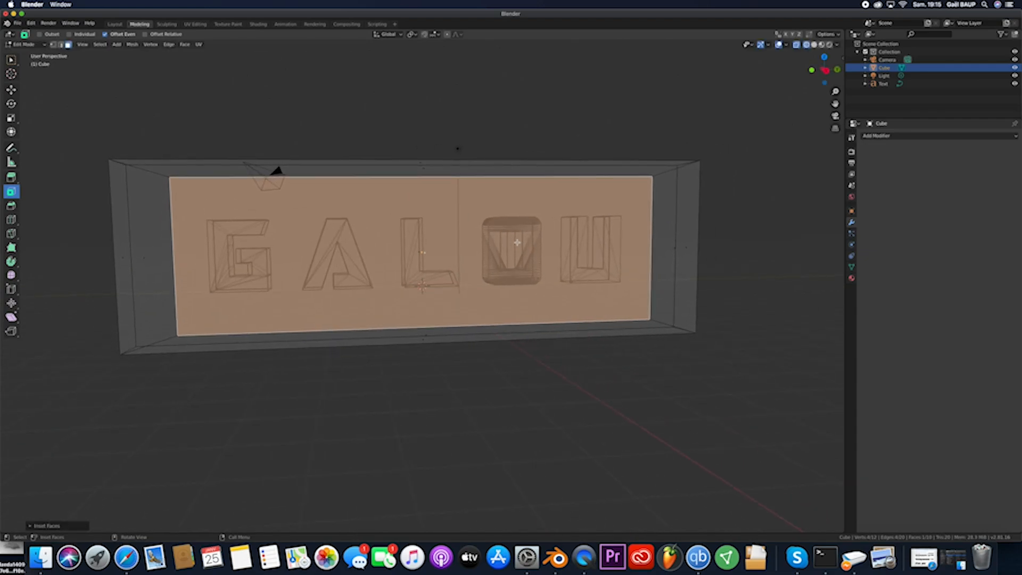
- Extrude the inset front face backward through the block to hollow out the frame
click(14, 179)
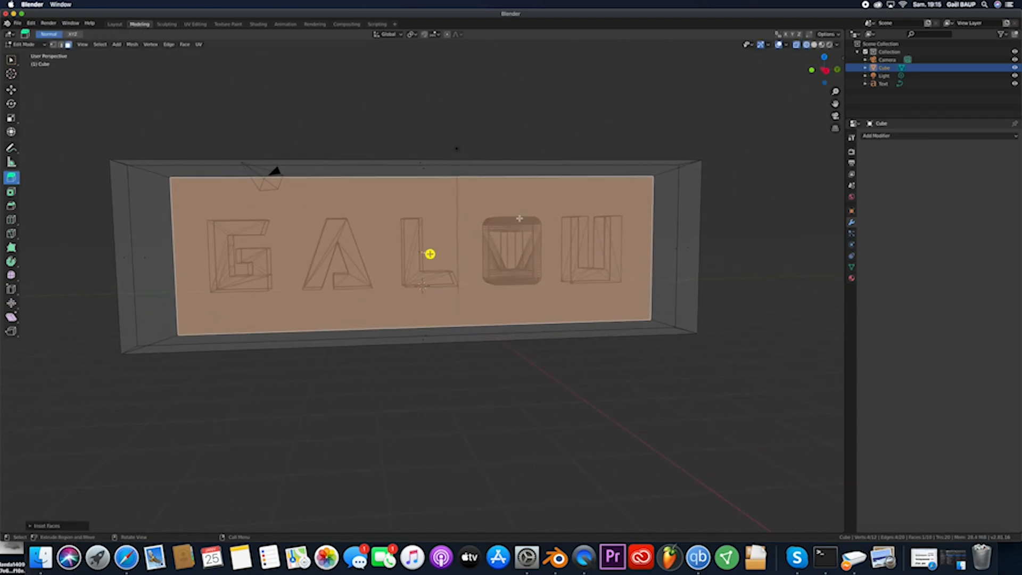
middle_drag(429, 253, 391, 254)
drag(392, 254, 435, 241)
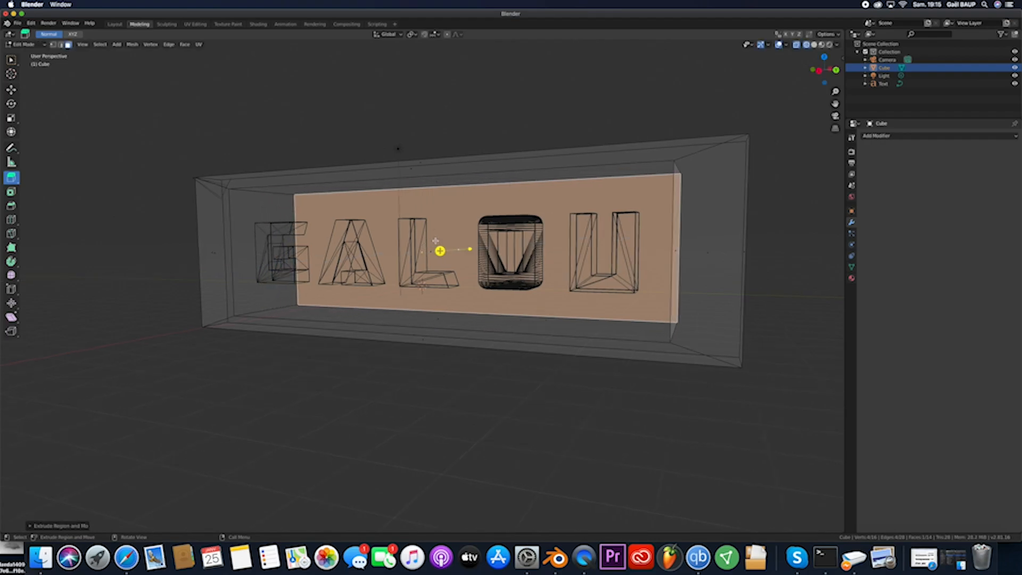
- Switch to solid shading and delete the block's large rear face to open the frame behind the text
click(815, 47)
mouse_move(697, 101)
middle_down()
mouse_move(561, 160)
mouse_move(417, 130)
middle_up()
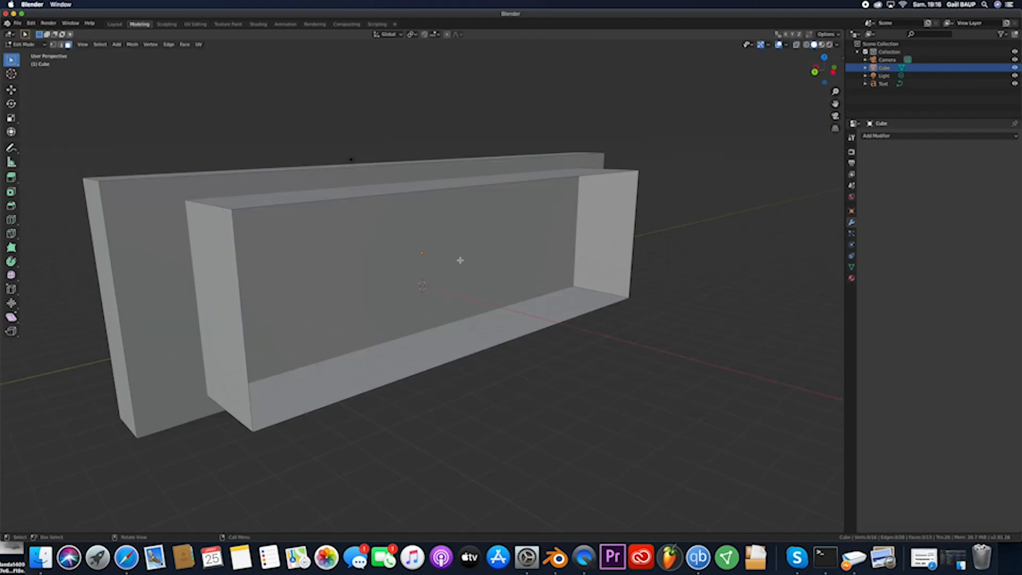
click(148, 251)
key(x)
click(158, 253)
scroll(183, 246, left, 10)
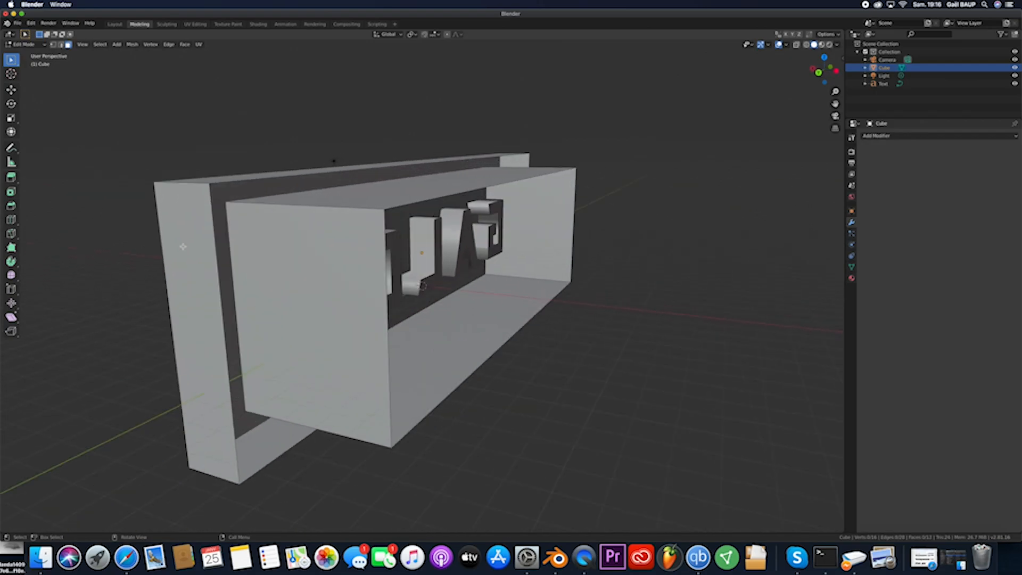
scroll(182, 247, left, 10)
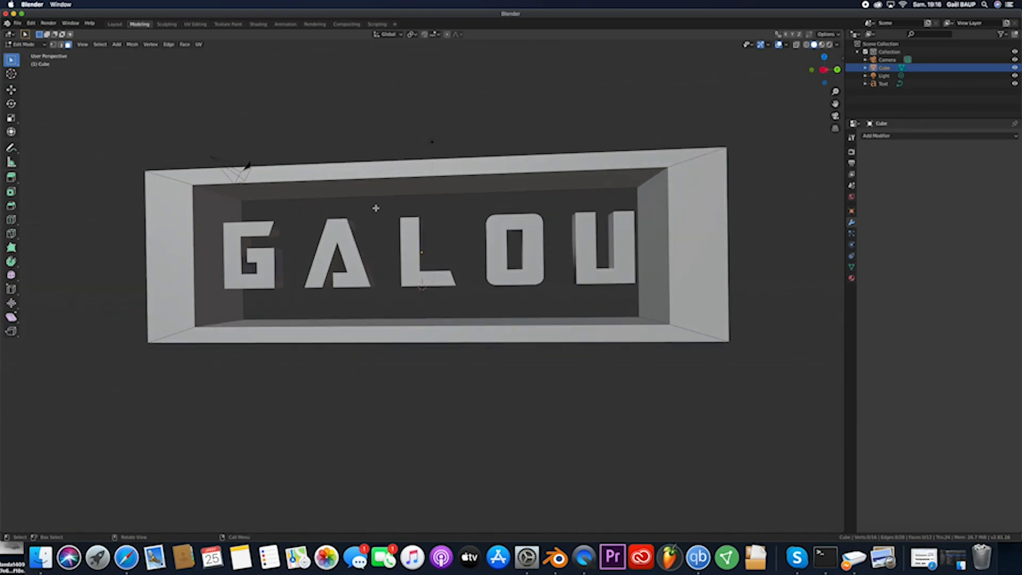
- Return to the Layout workspace, deselect everything and examine the frame around the text
click(114, 25)
click(521, 370)
scroll(483, 353, down, 5)
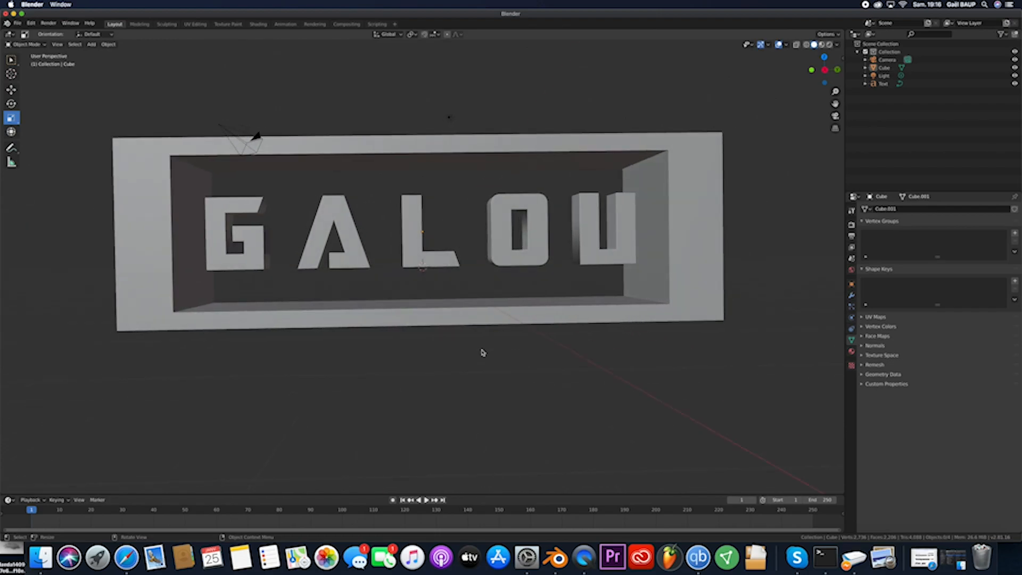
scroll(781, 273, right, 10)
scroll(781, 273, left, 10)
scroll(781, 274, right, 2)
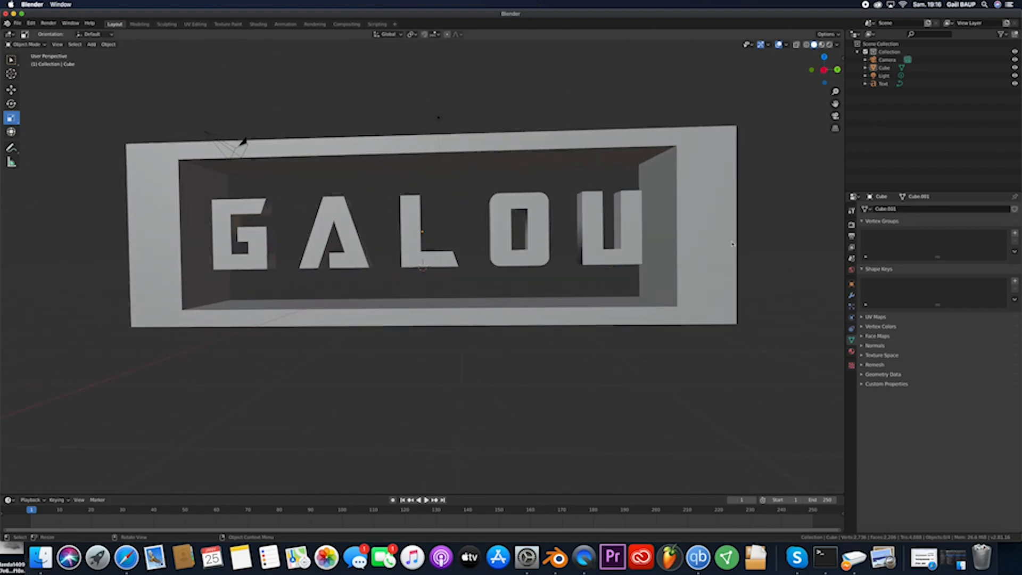
- In the Shading workspace, give the text a new material with Metallic 1.000 and Roughness 0.270
click(258, 24)
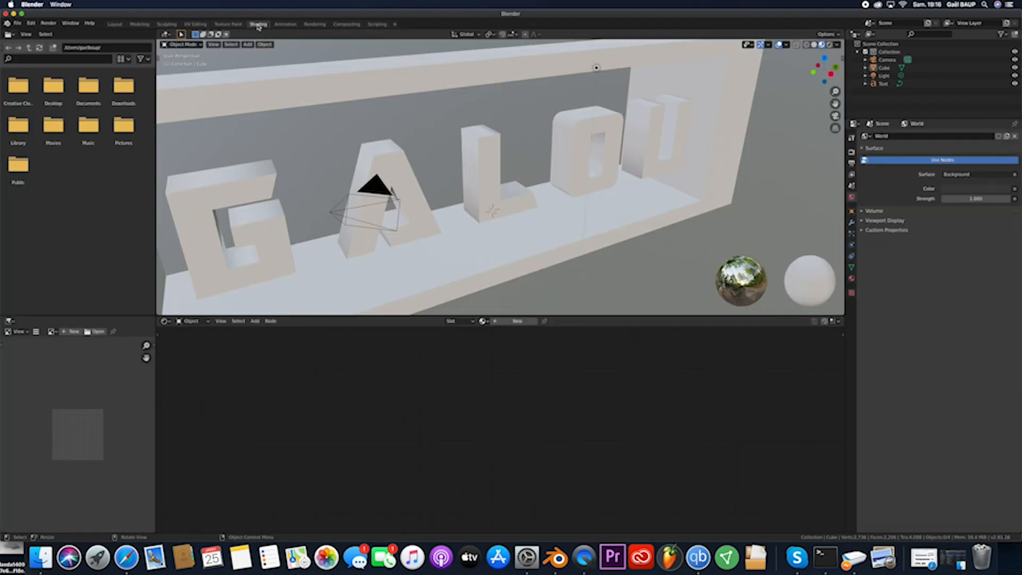
scroll(520, 139, right, 5)
scroll(520, 138, down, 6)
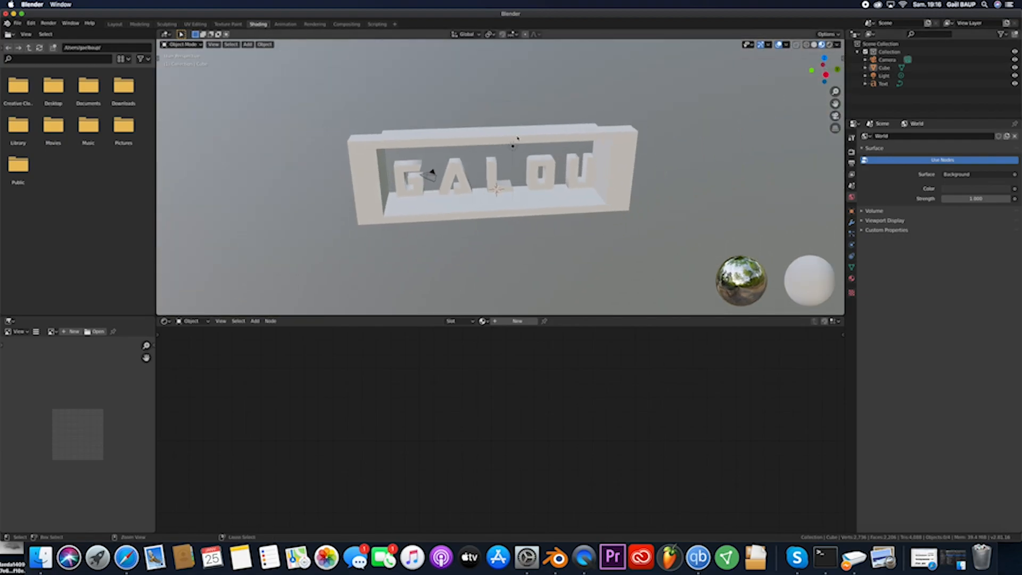
scroll(519, 138, up, 1)
click(517, 321)
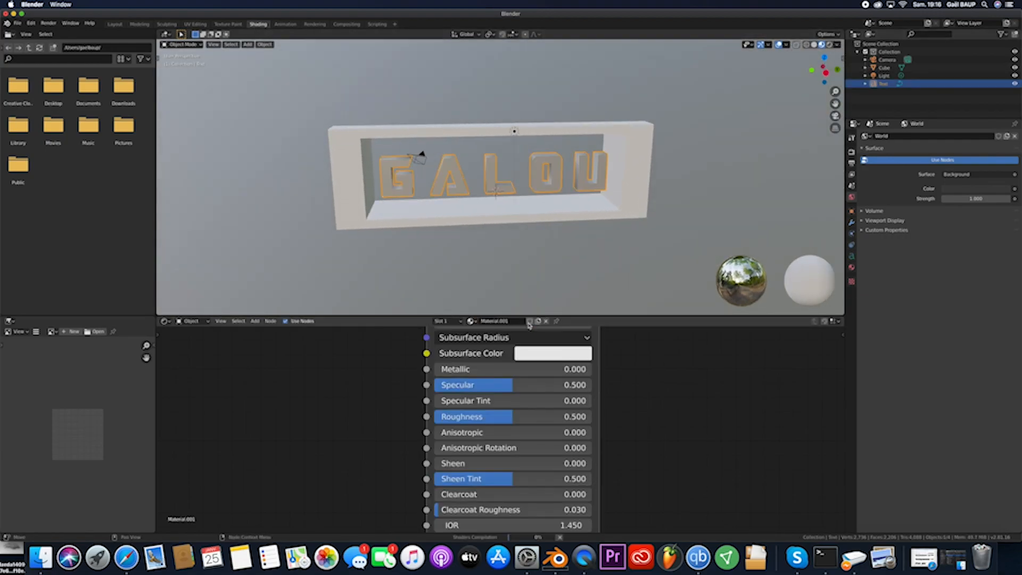
drag(479, 369, 476, 417)
scroll(657, 429, down, 3)
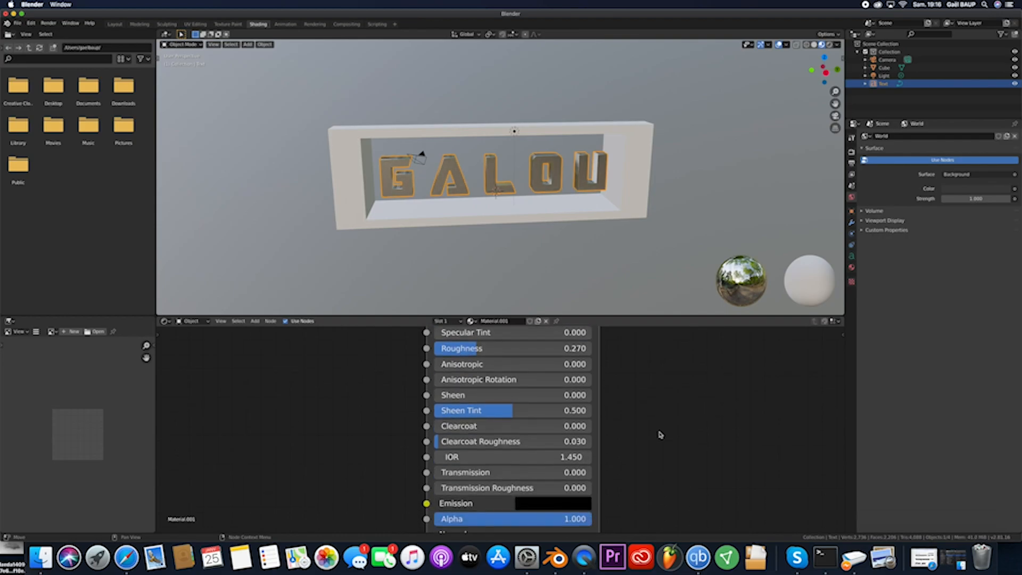
scroll(656, 390, up, 2)
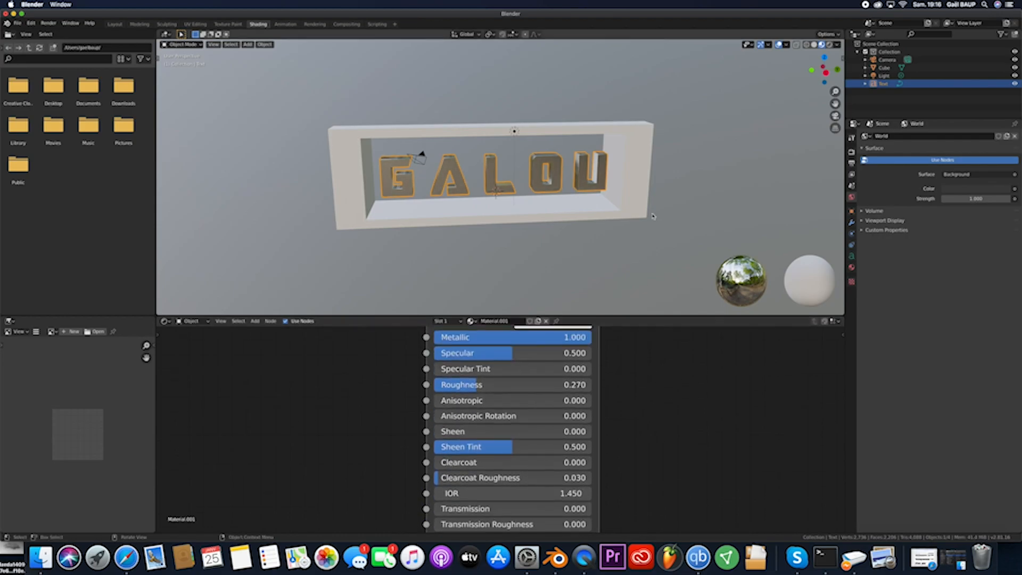
- Assign the text's existing Material.001 to the frame and preview the scene in rendered shading
click(632, 199)
click(482, 321)
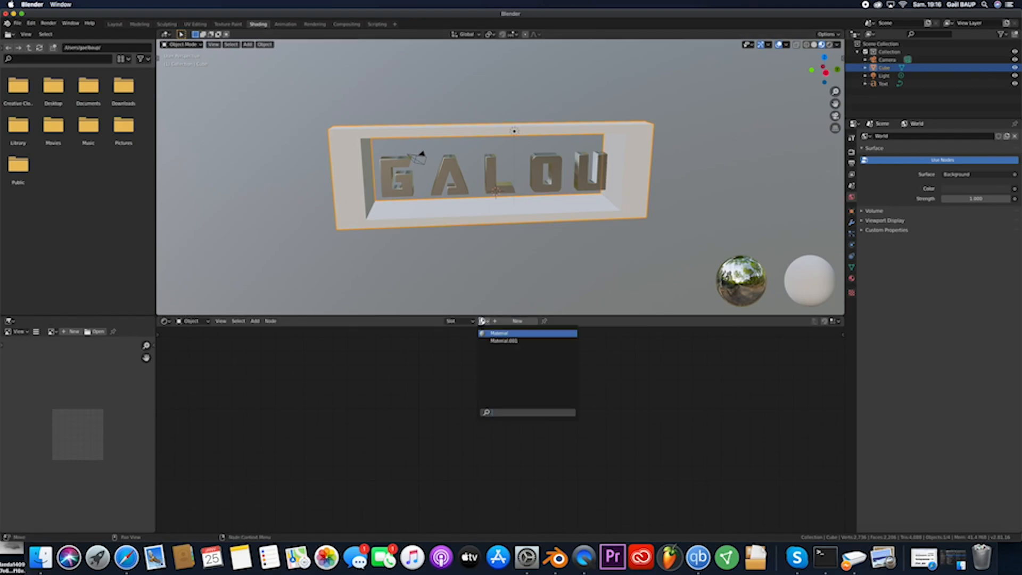
click(504, 341)
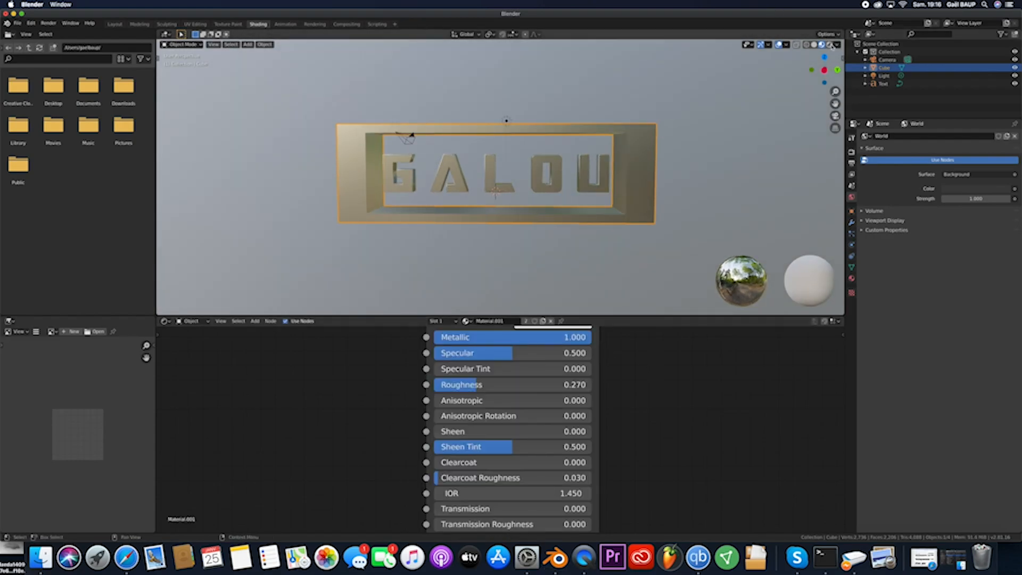
click(830, 44)
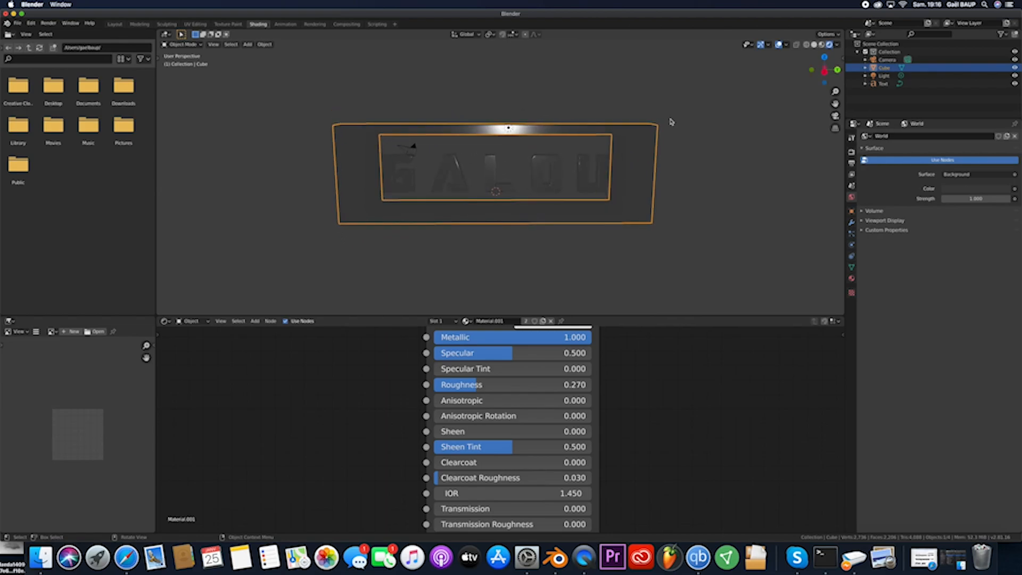
- Select the light, return to the Layout workspace in rendered shading and set the world background colour to black
click(509, 129)
click(115, 24)
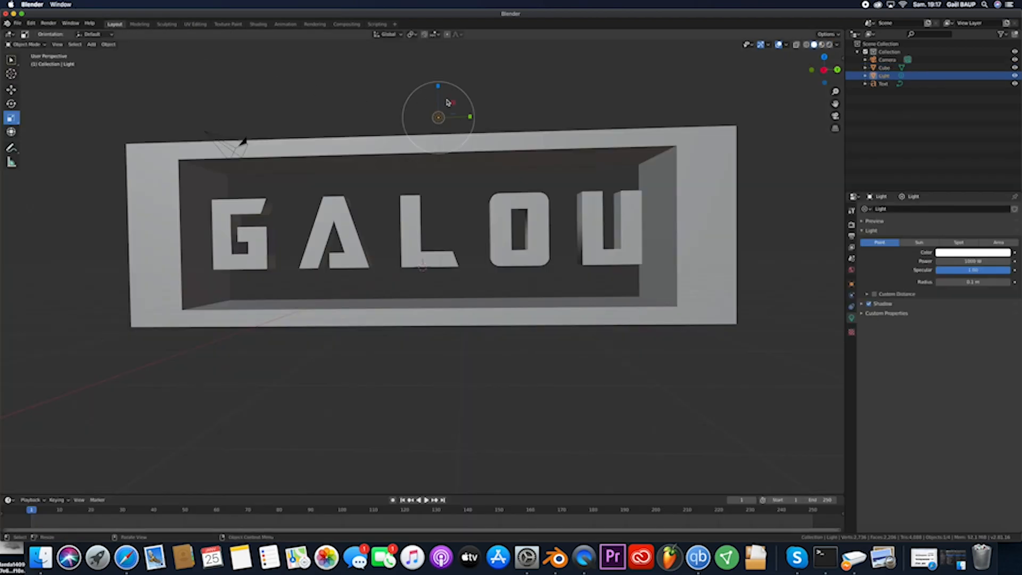
click(830, 44)
click(851, 271)
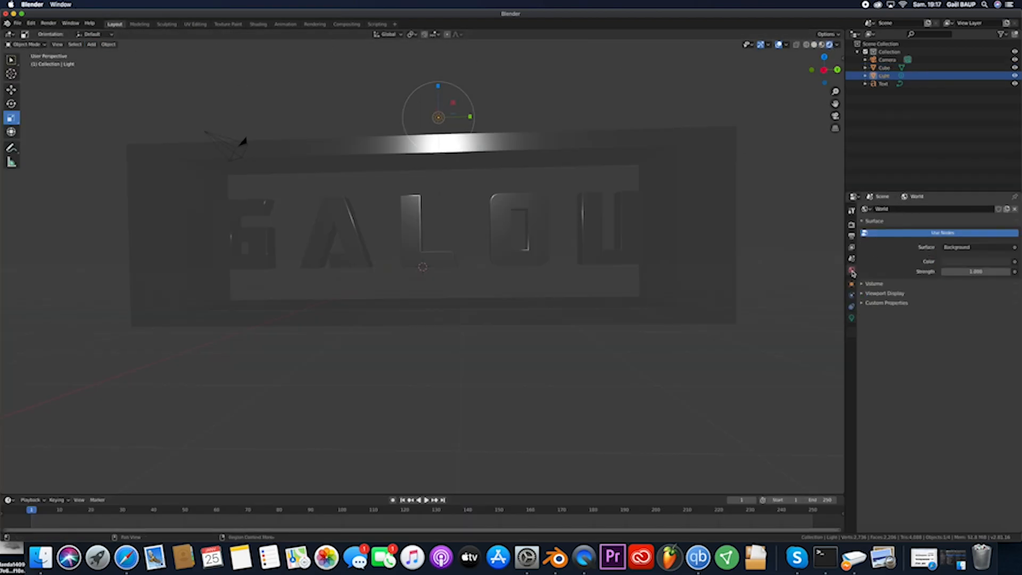
click(946, 263)
click(1004, 202)
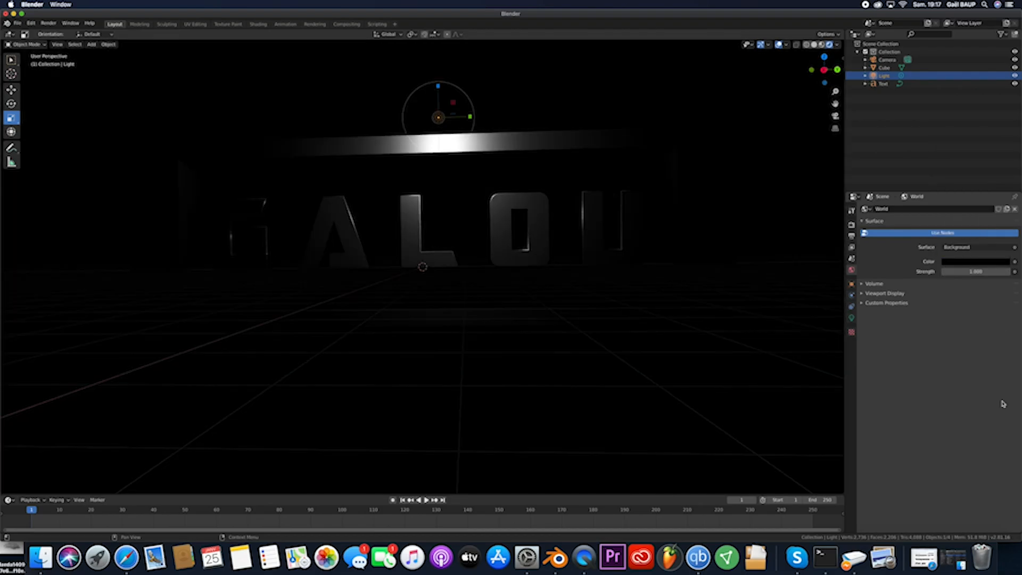
- Move the light to the upper corner at the frame's G end and duplicate it along Y to the U end
click(11, 90)
drag(467, 113, 31, 100)
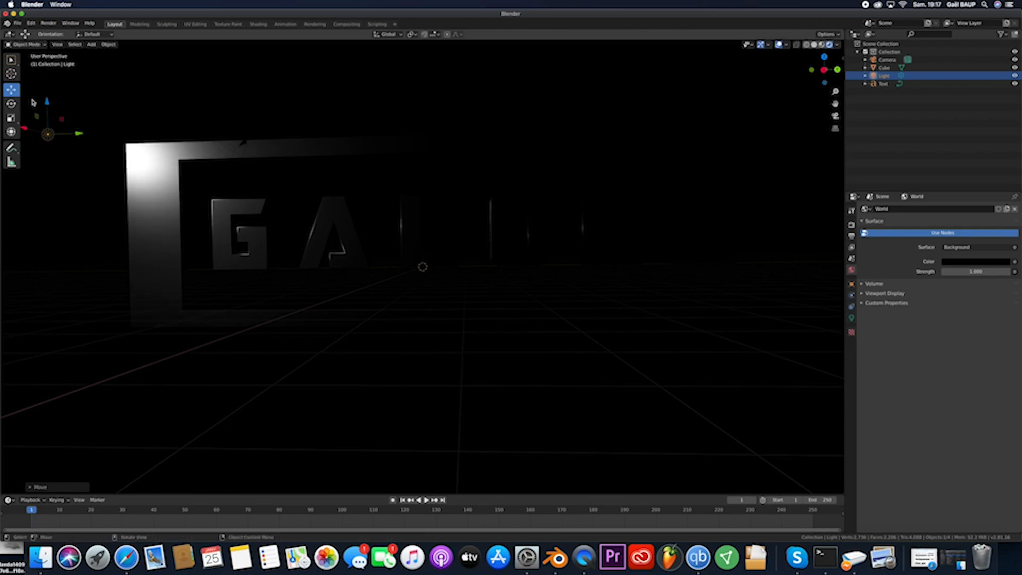
key(shift+d)
key(y)
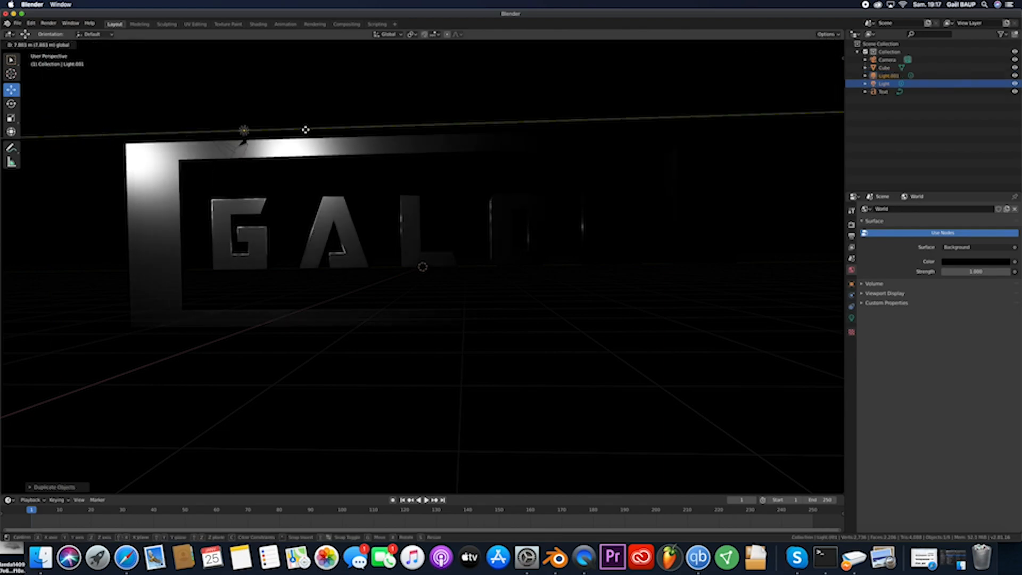
drag(825, 125, 836, 116)
drag(809, 82, 806, 58)
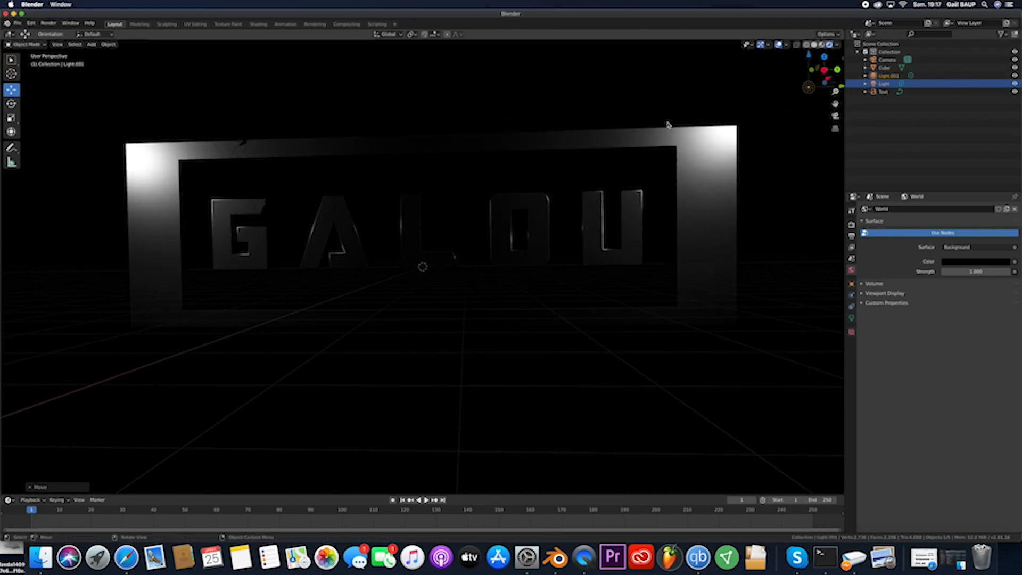
- Duplicate the light to the middle of the frame's top and move the copy along X behind the text
key(shift+d)
click(170, 150)
middle_drag(510, 78, 482, 85)
key(g)
key(x)
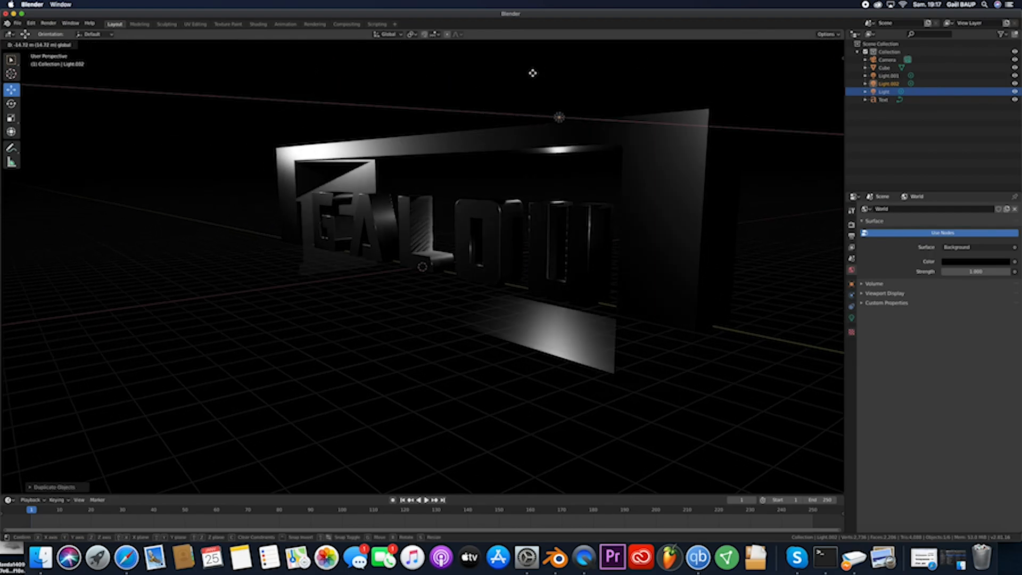
click(604, 171)
middle_drag(604, 171, 634, 256)
scroll(448, 303, left, 5)
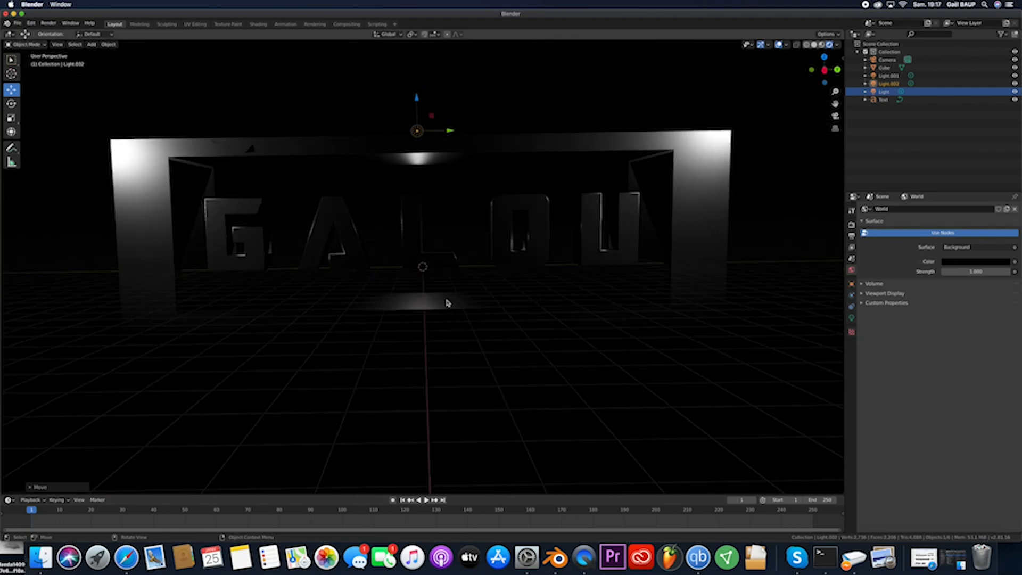
- Duplicate the middle light and move the copy along X in front of the frame
key(shift+d)
click(423, 99)
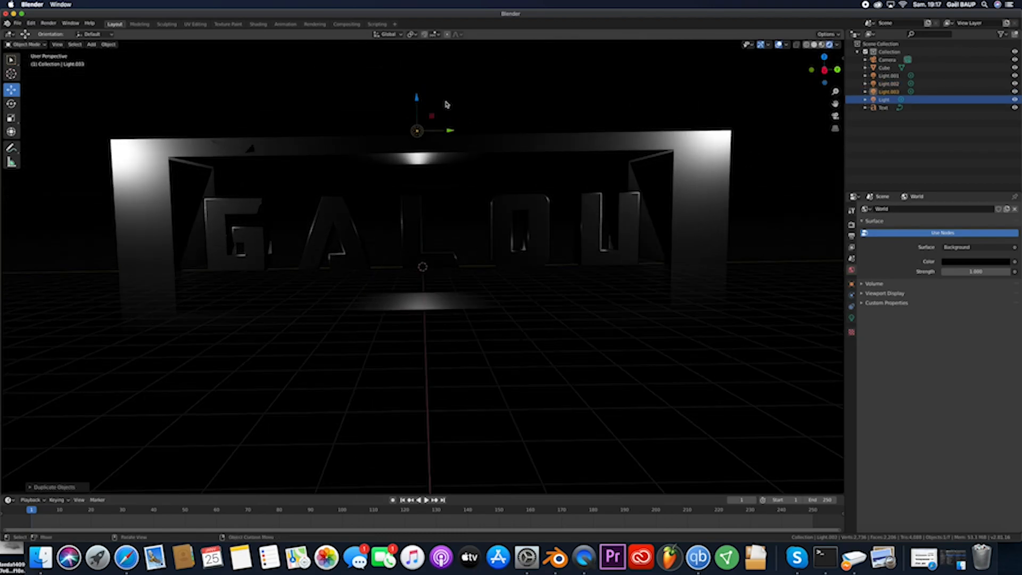
scroll(447, 104, left, 5)
key(g)
key(x)
click(370, 128)
scroll(371, 129, left, 5)
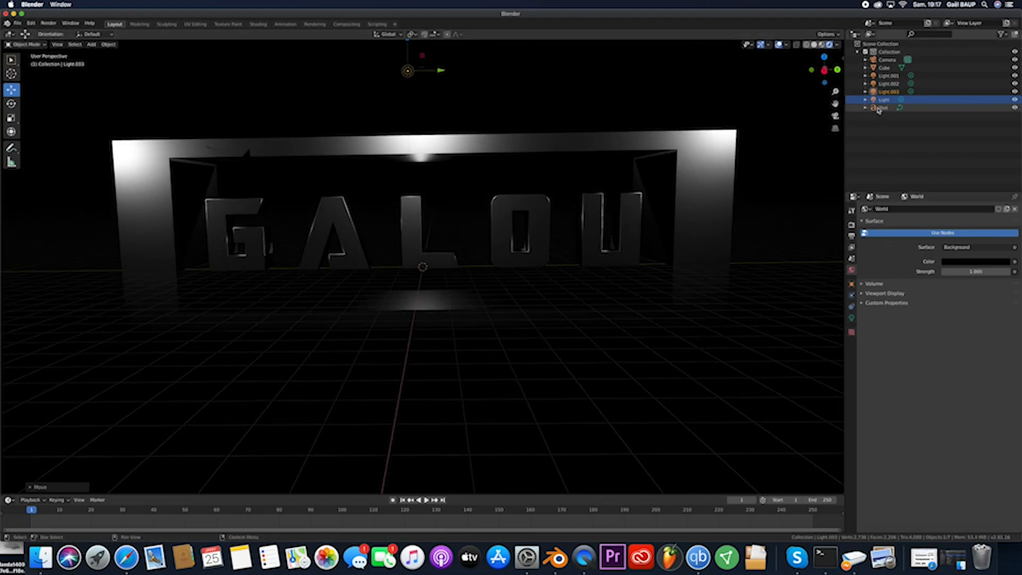
- Raise the lights' power to about 1115 W for Light.001, 1104 W for Light.002 and 2490 W for Light.003, with Light strongest of all
click(888, 76)
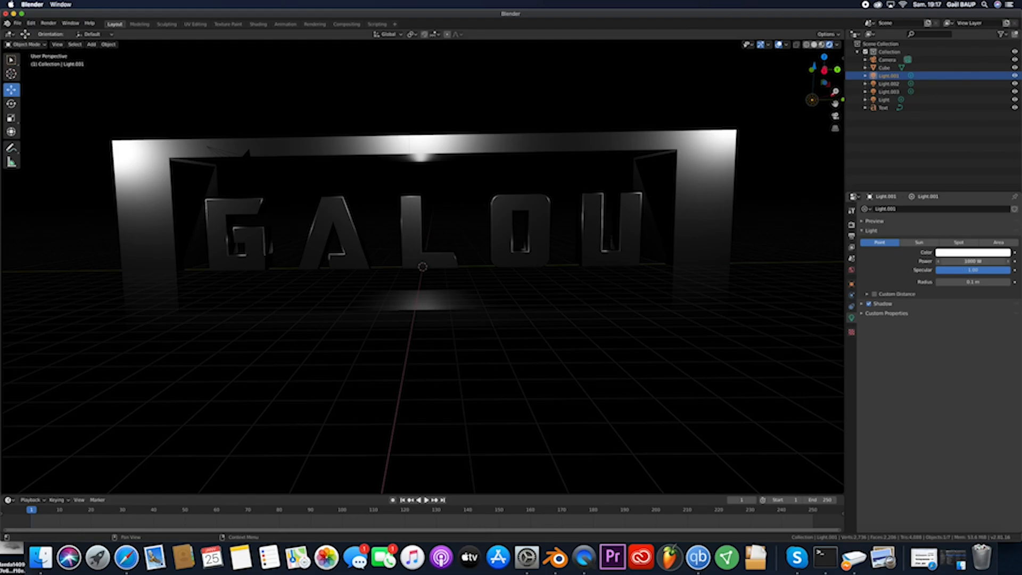
click(891, 83)
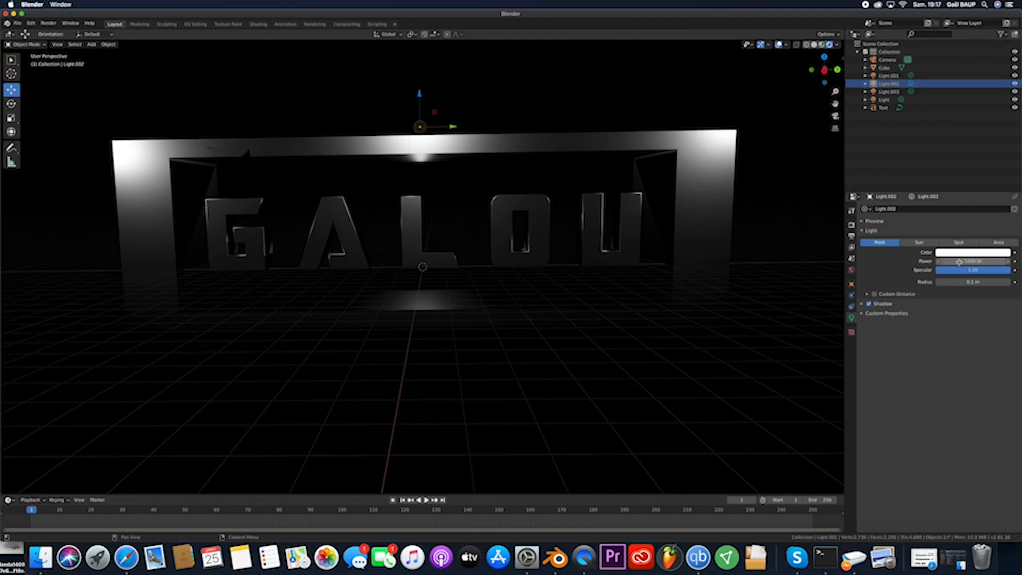
key(Down)
drag(974, 262, 1011, 262)
click(885, 99)
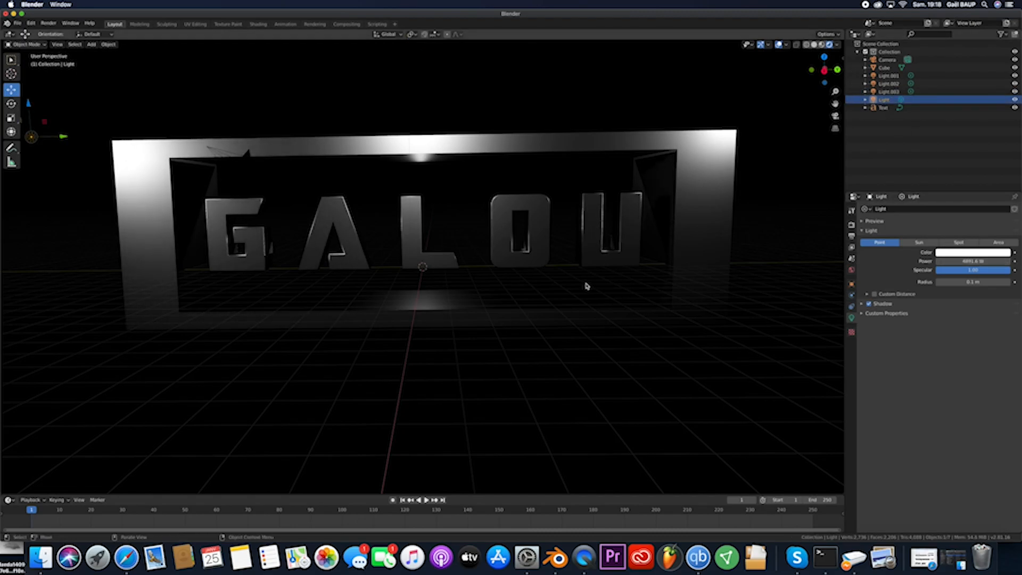
- Tint the light at the frame's G end pale cyan and the front middle light, Light.003, pale orange
click(948, 252)
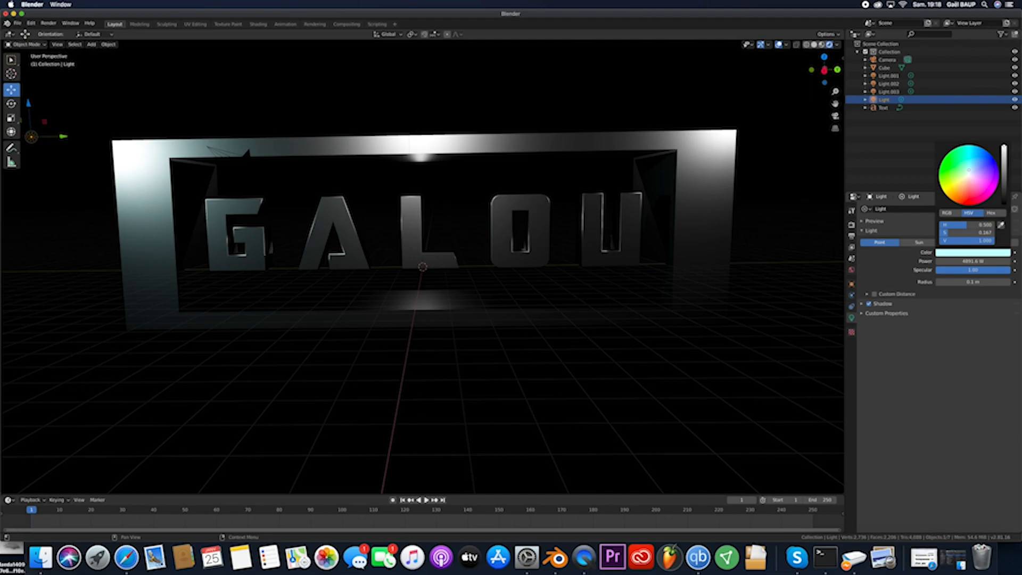
click(888, 91)
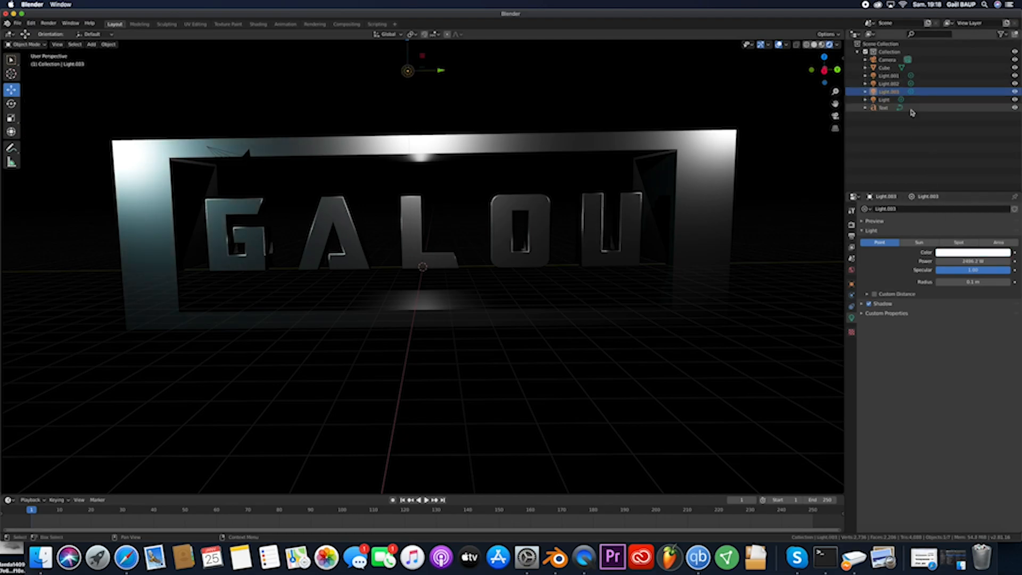
click(978, 254)
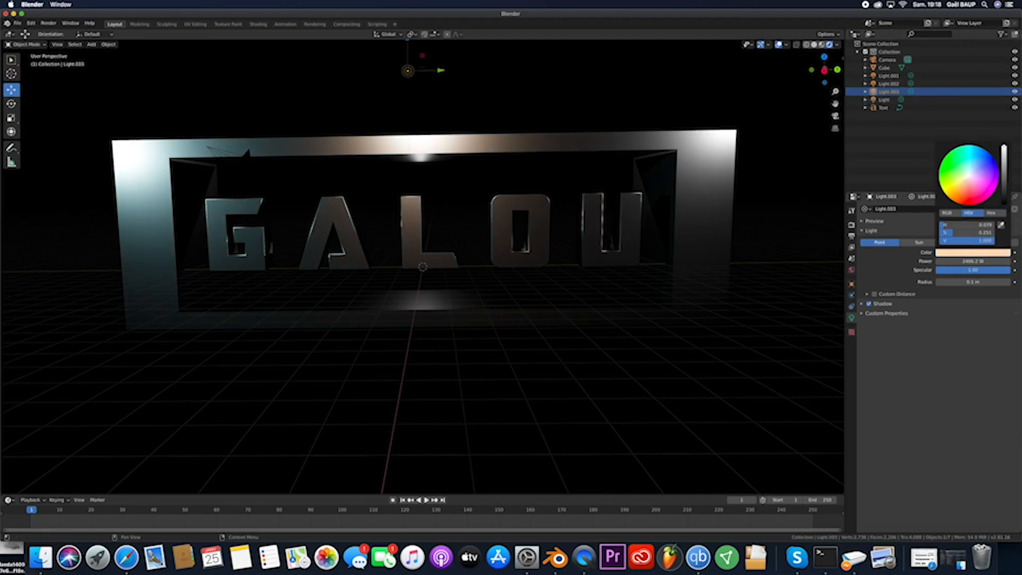
- Tint the rear middle light, Light.002, pale cyan and the light at the frame's U end, Light.001, light orange
click(882, 84)
click(953, 254)
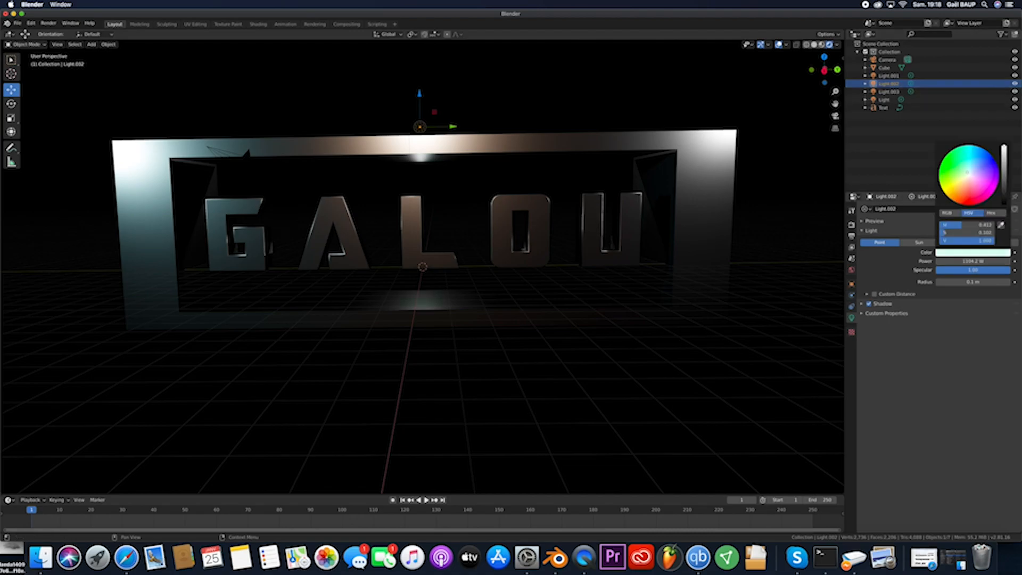
click(888, 75)
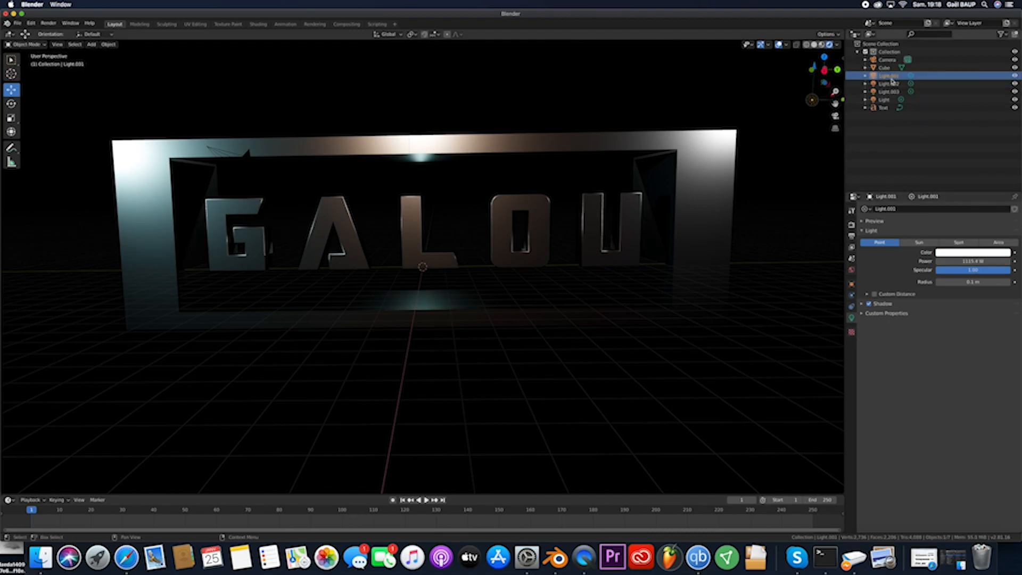
click(958, 255)
click(969, 179)
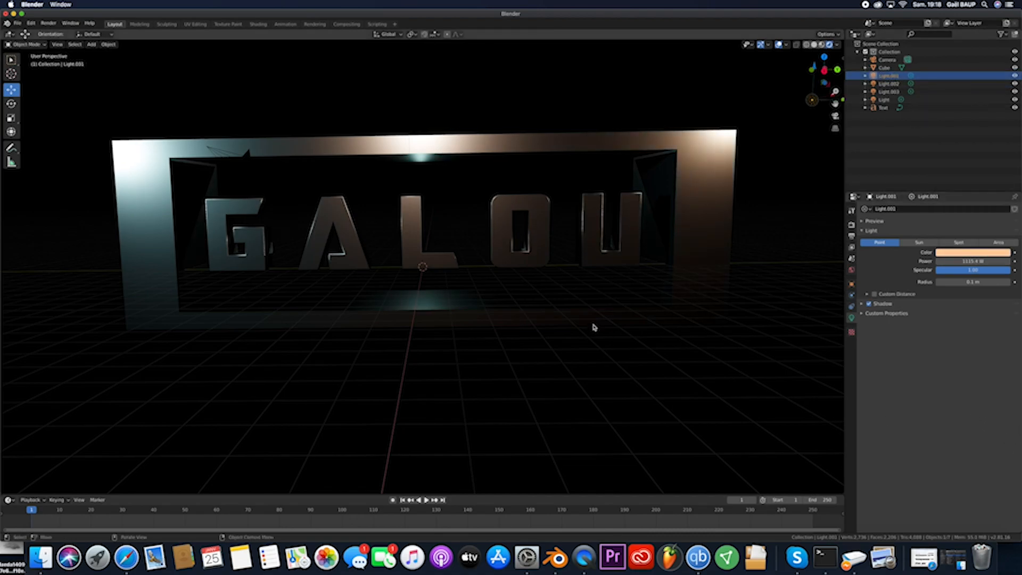
- Look through the camera, select it, and move and rotate it to face the front of the GALOU title with a level horizon
scroll(673, 296, down, 5)
scroll(714, 317, up, 5)
scroll(715, 317, left, 5)
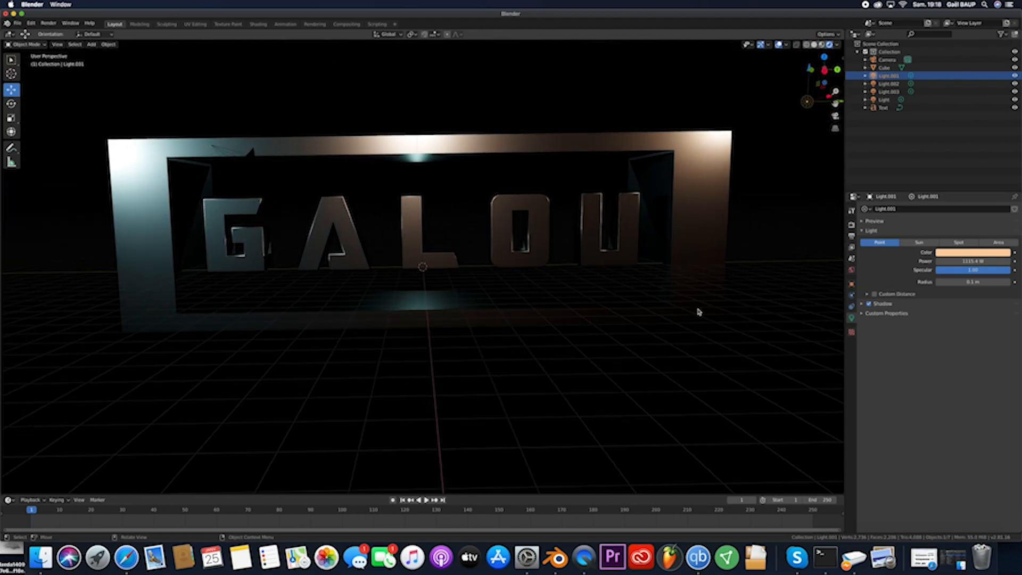
click(835, 117)
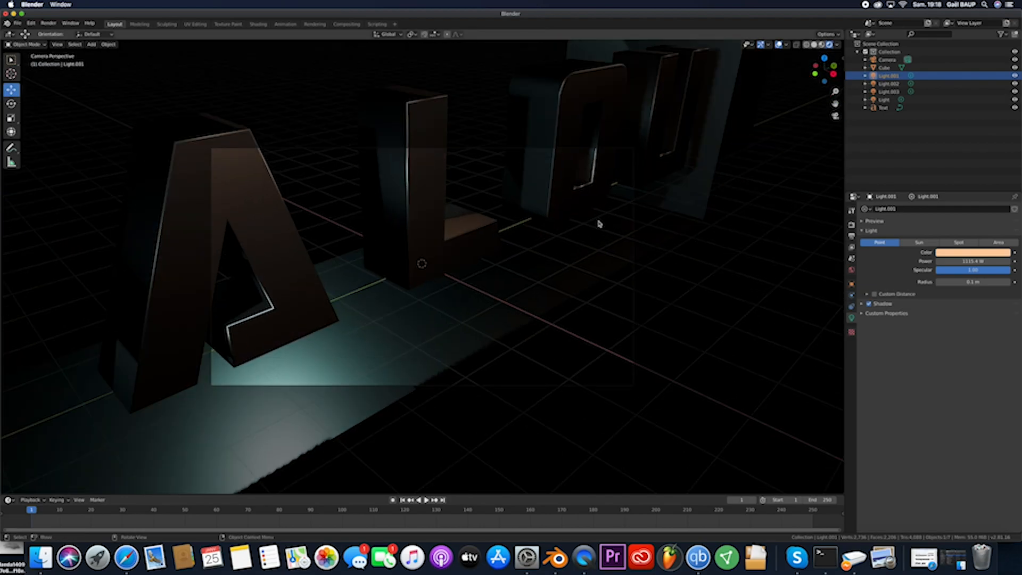
click(511, 151)
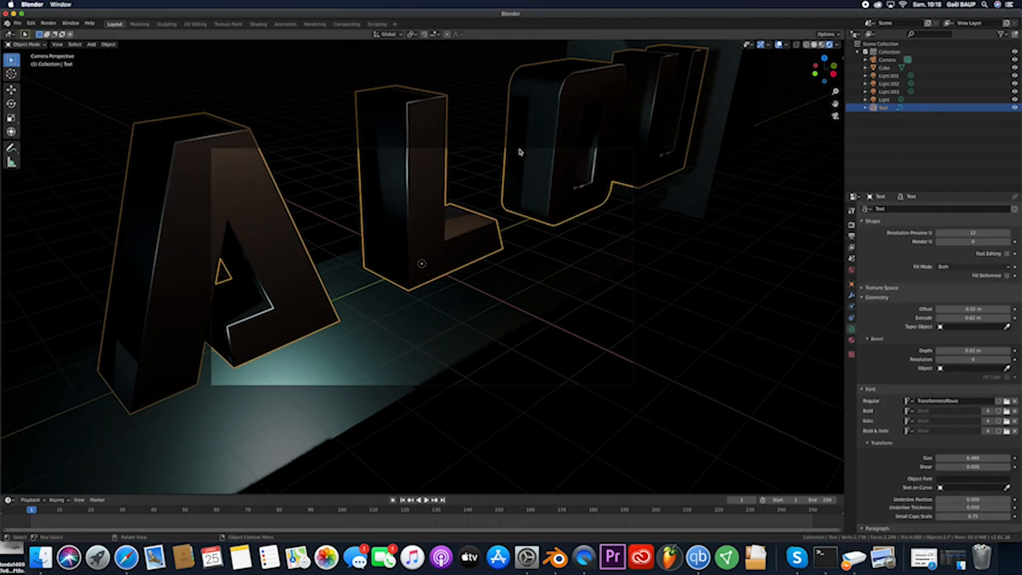
click(633, 270)
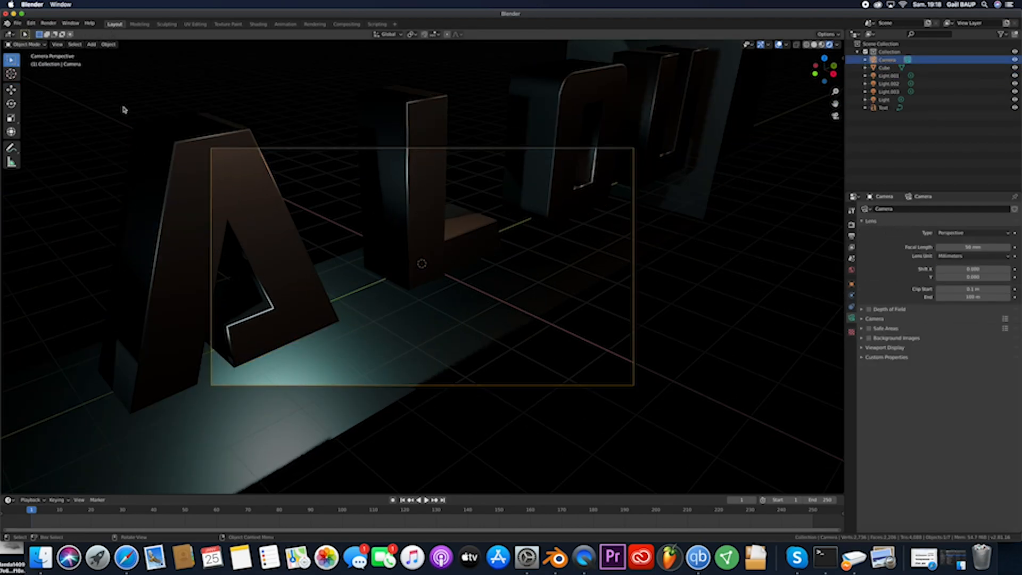
key(g)
click(14, 276)
key(r)
key(r)
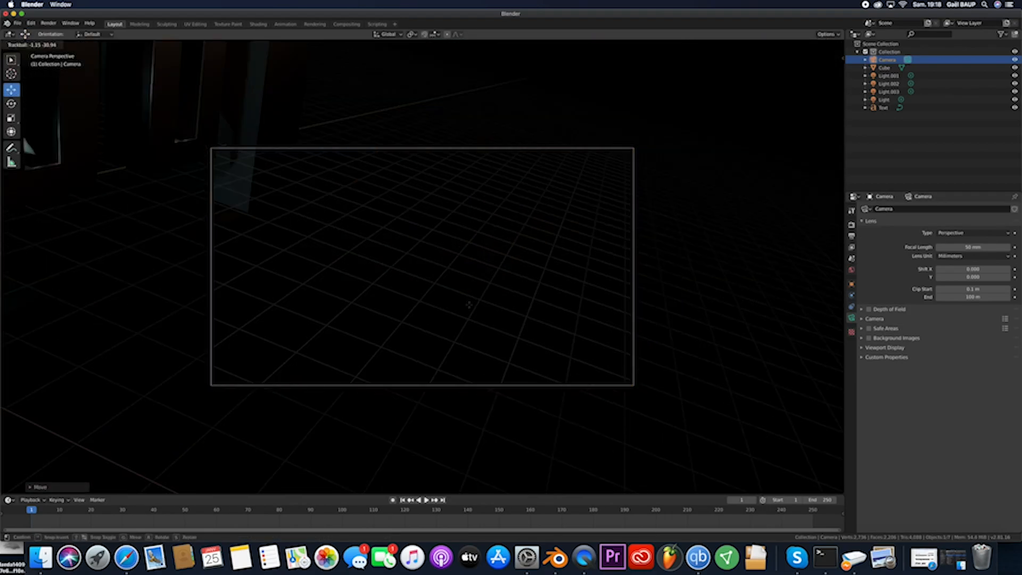
click(467, 315)
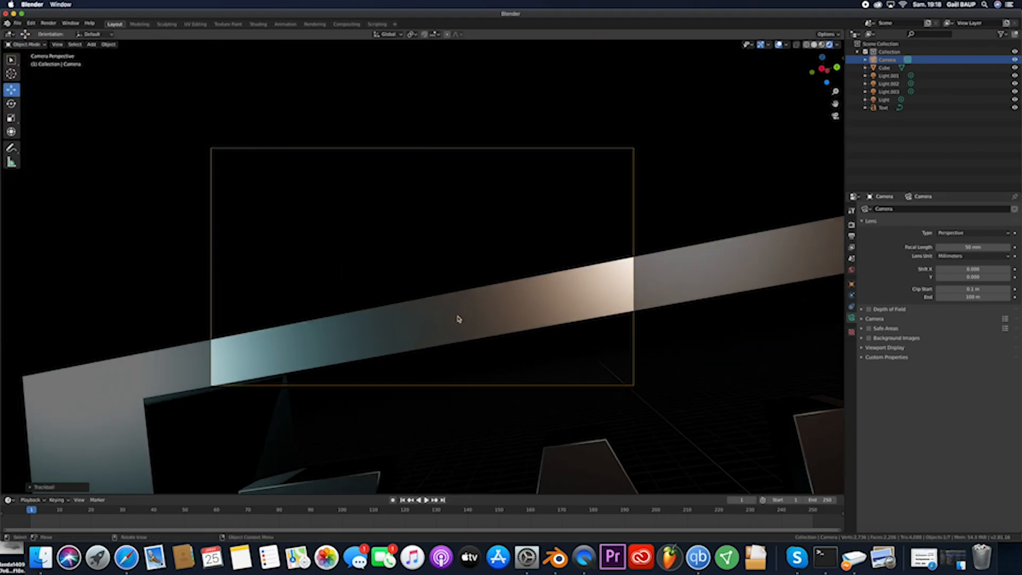
key(r)
click(461, 309)
- Pull the camera back and adjust its rotation so the whole GALOU frame sits centred in the camera view
key(g)
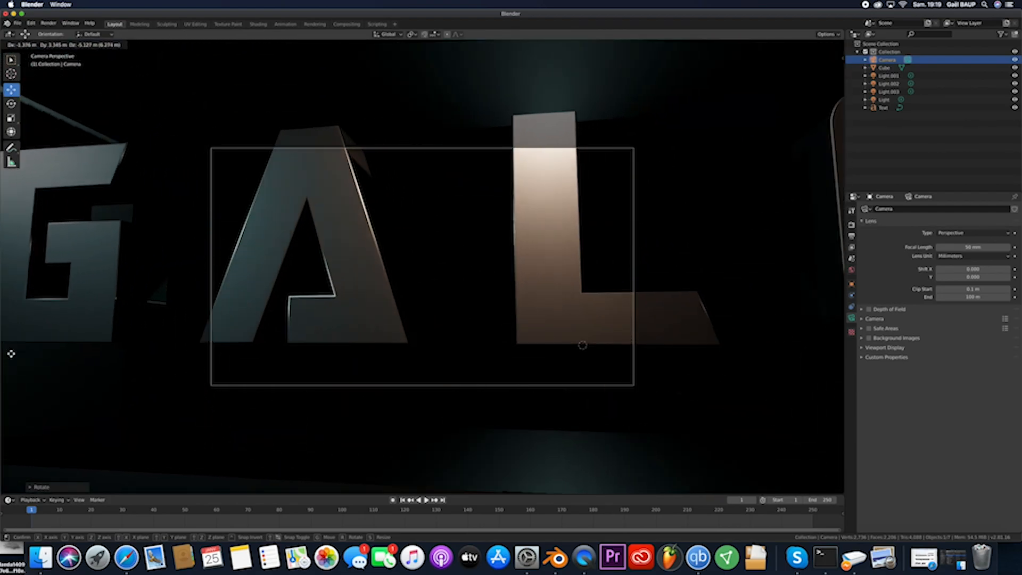
click(142, 331)
key(r)
key(r)
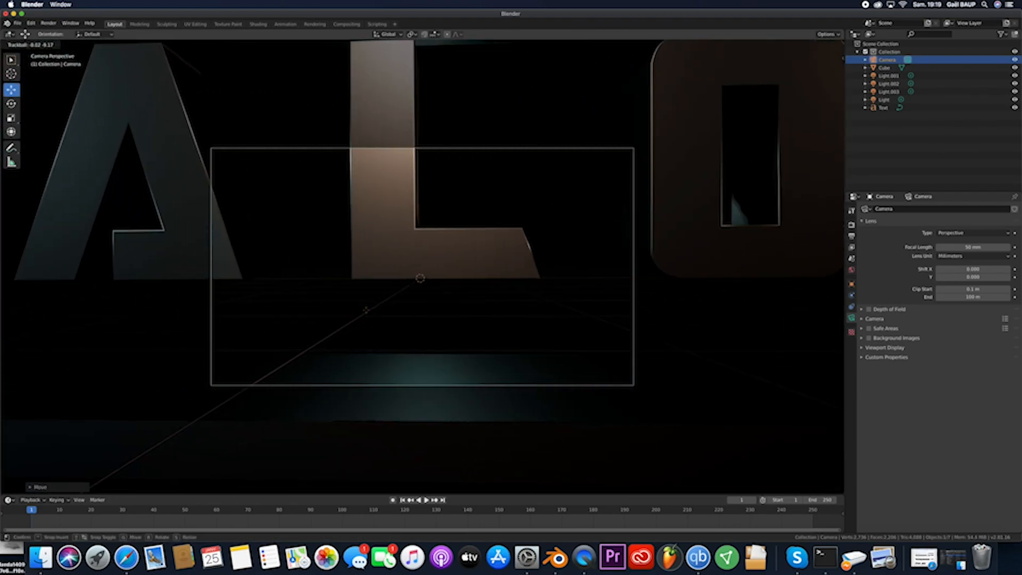
click(365, 311)
key(g)
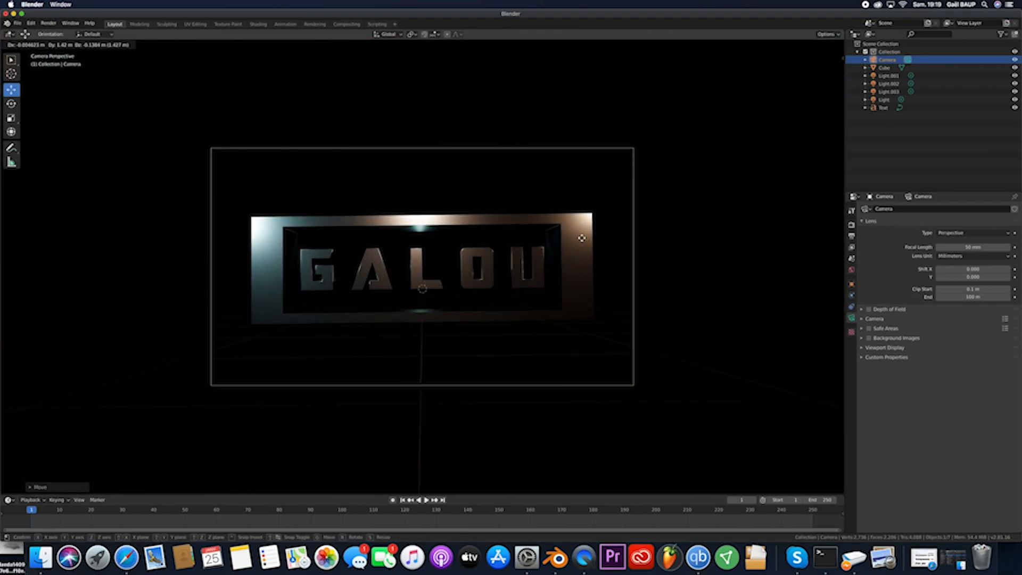
click(594, 231)
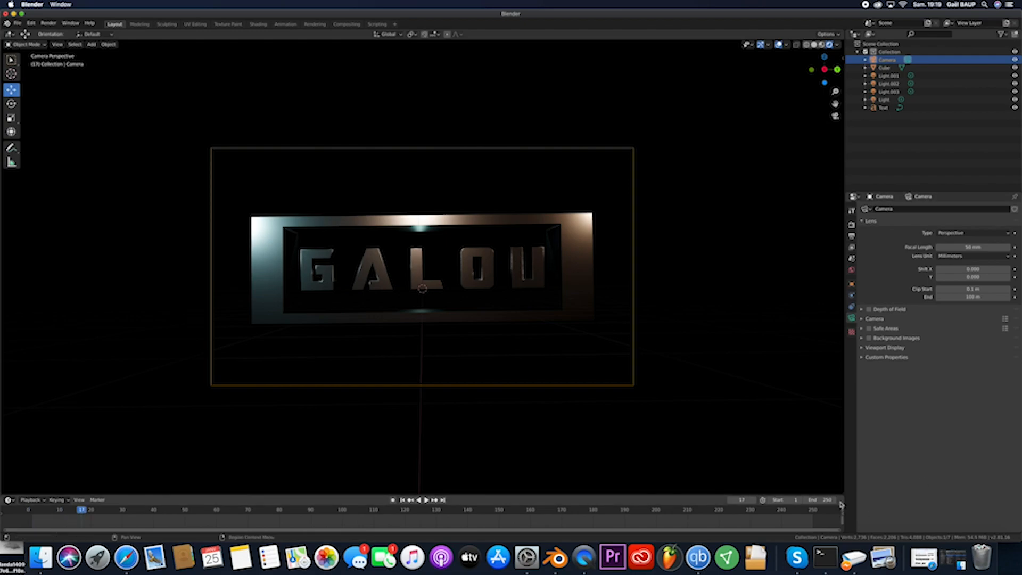
- Set the animation's end frame to 130, go to frame 30 and nudge the camera with auto keying on to keyframe it
key(Return)
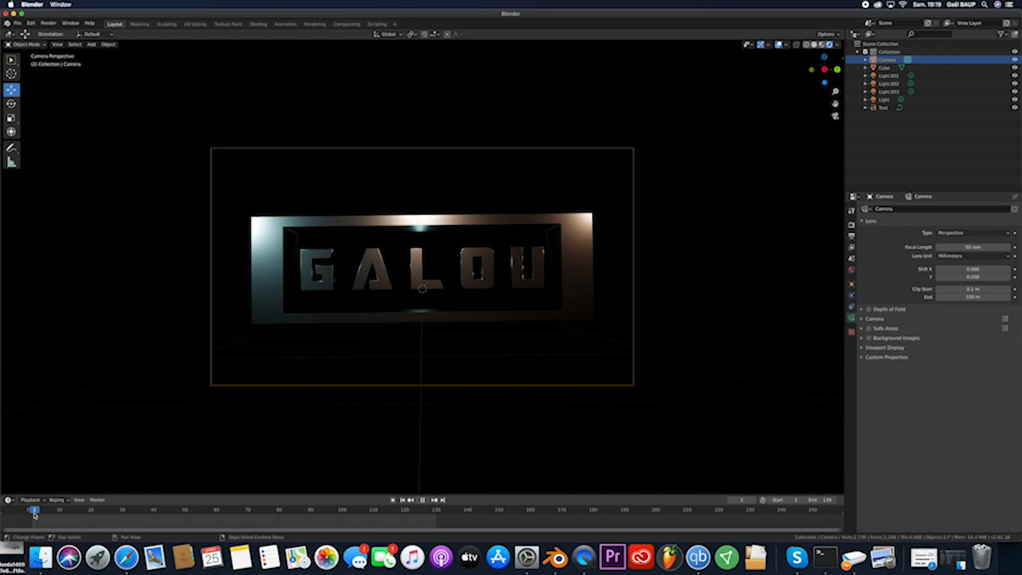
click(124, 512)
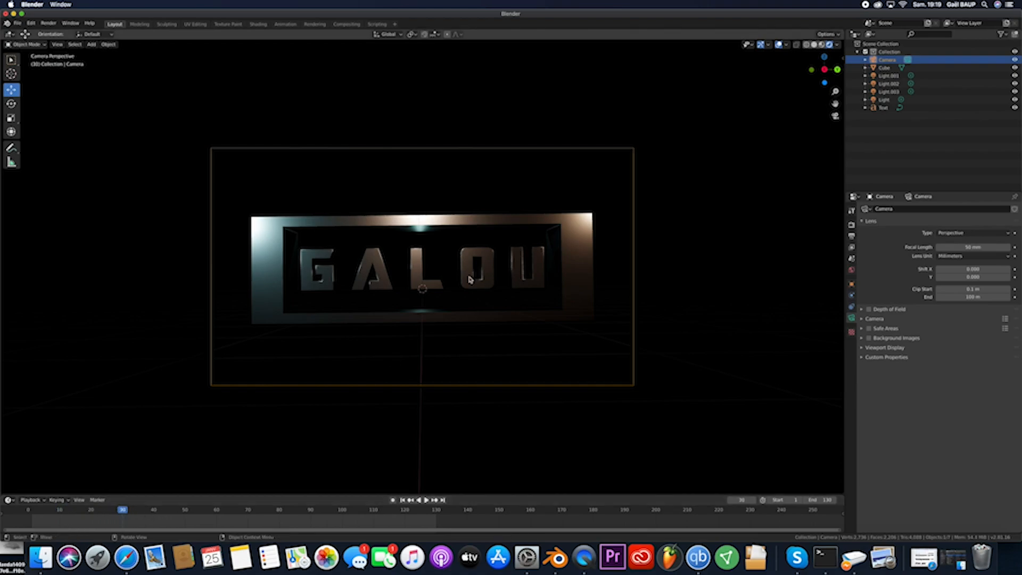
key(g)
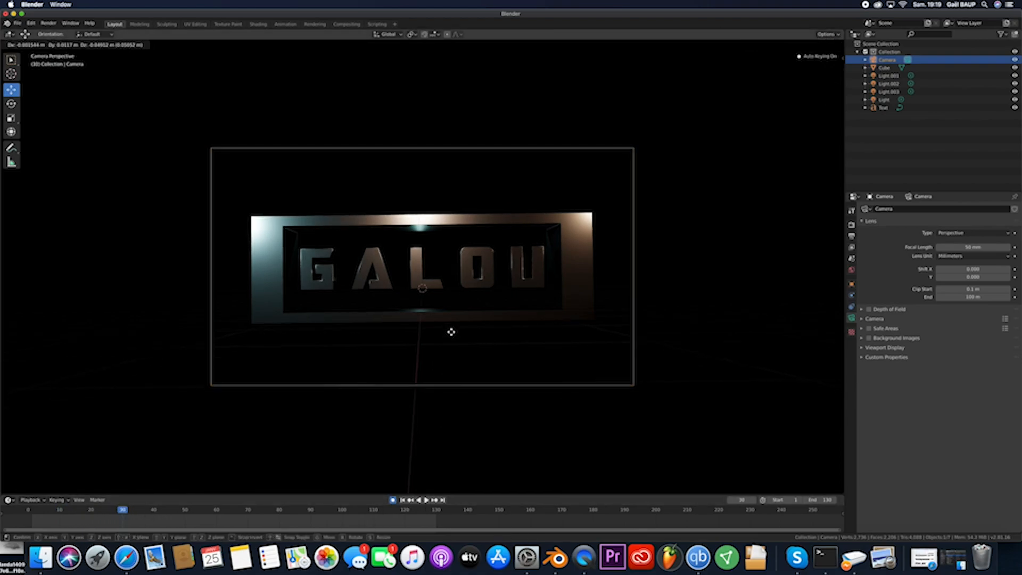
click(401, 398)
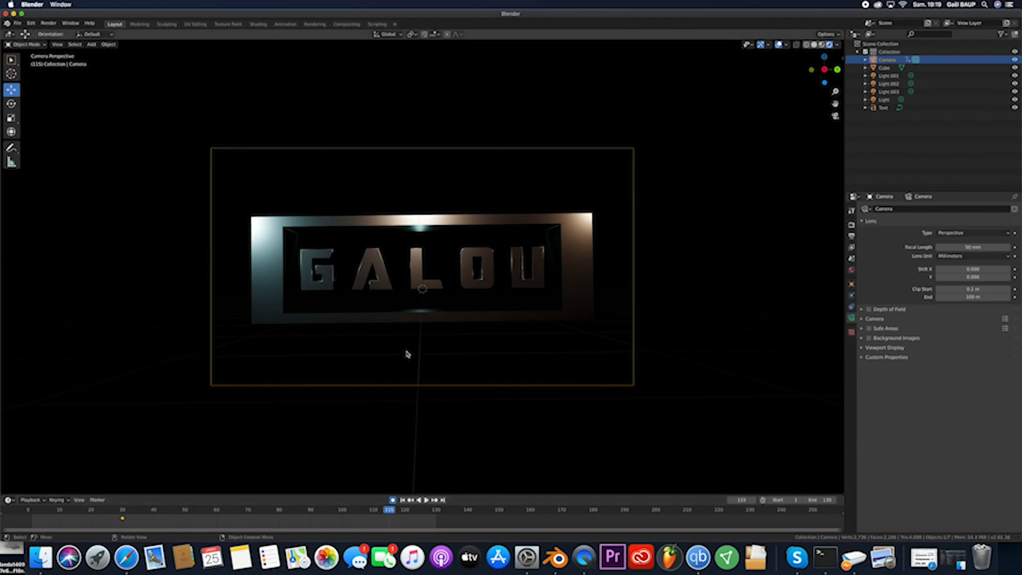
- At frame 115, reselect the camera and move it slightly farther back from the title along X to keyframe it
click(437, 348)
key(w)
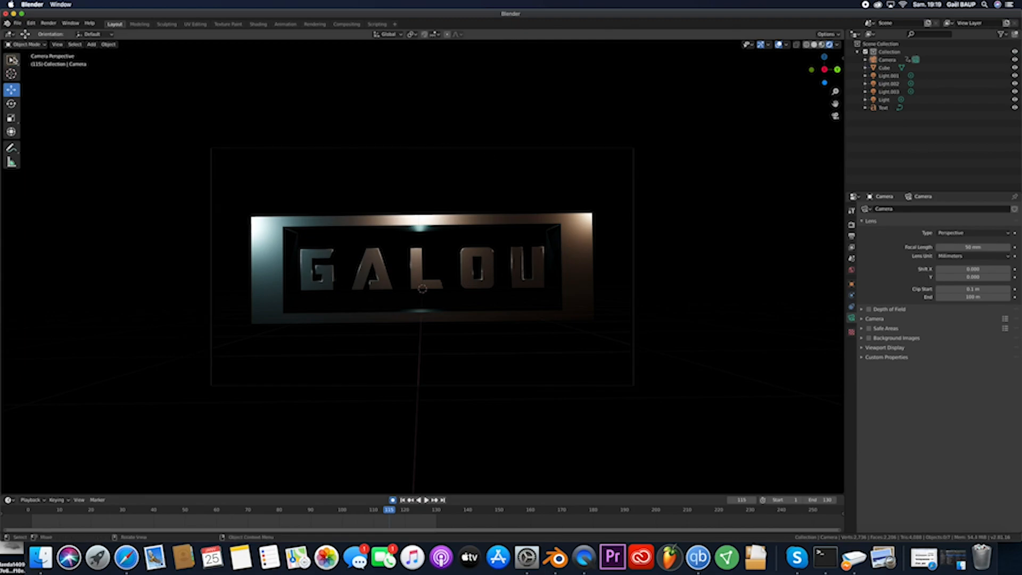
click(886, 61)
key(g)
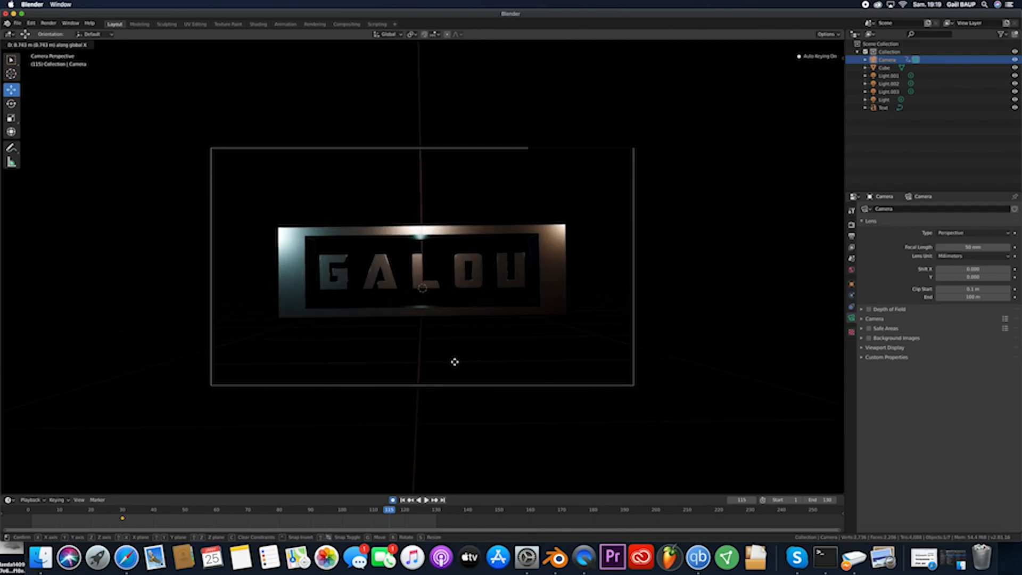
click(455, 372)
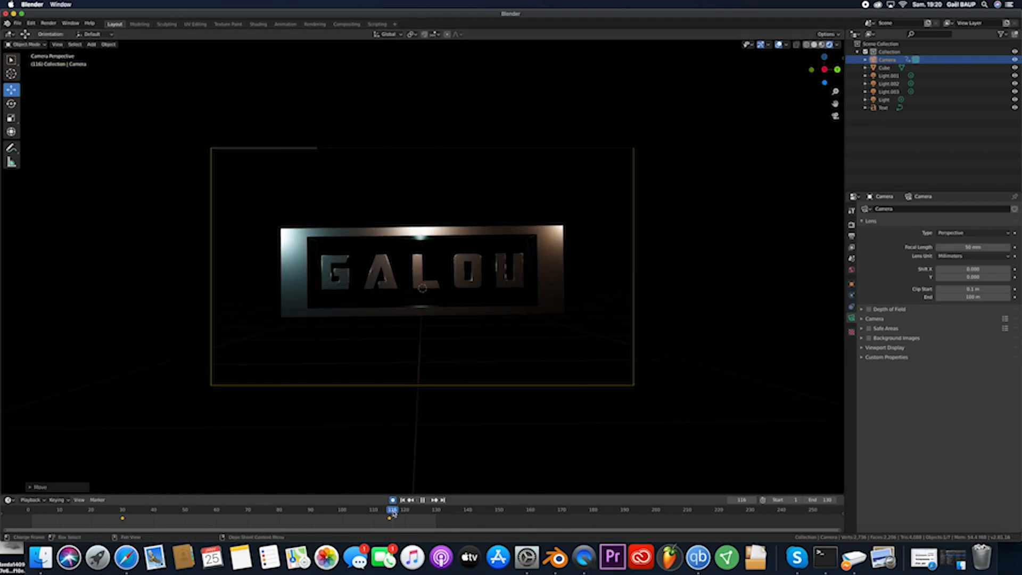
- At frame 1, move the camera about -48 m along X past the title and roll it to one side
key(shift+Left)
key(g)
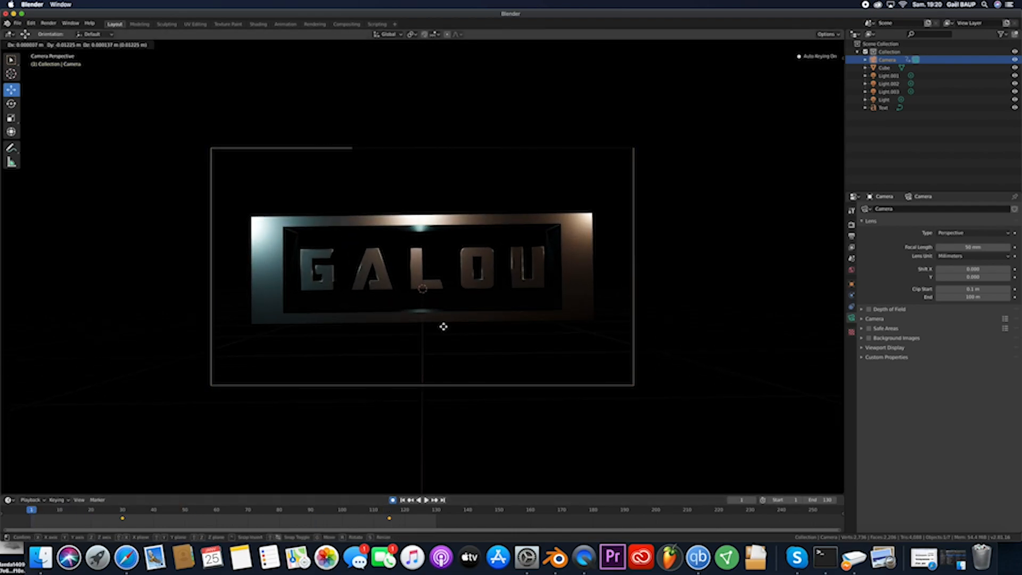
key(x)
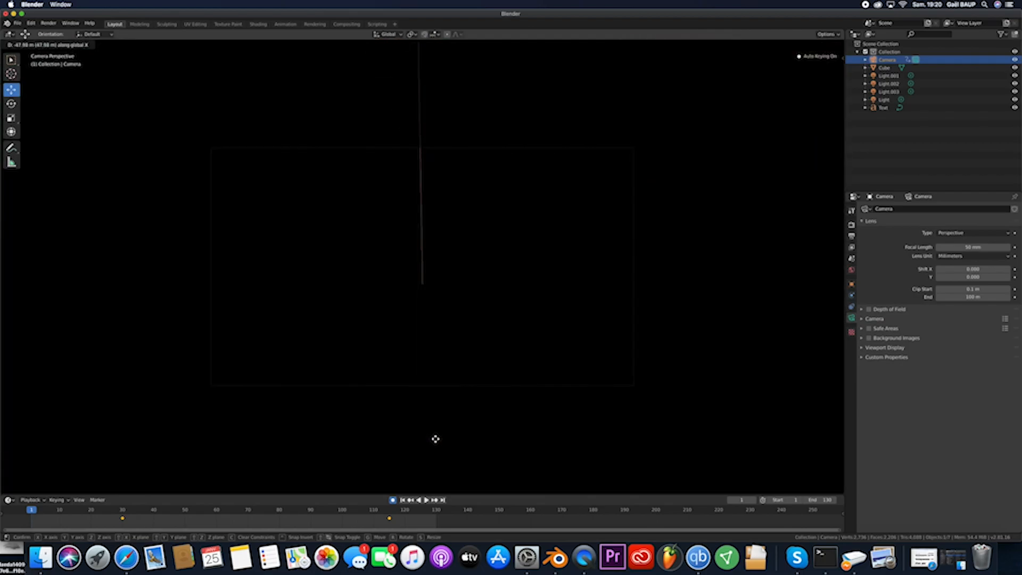
click(435, 440)
key(r)
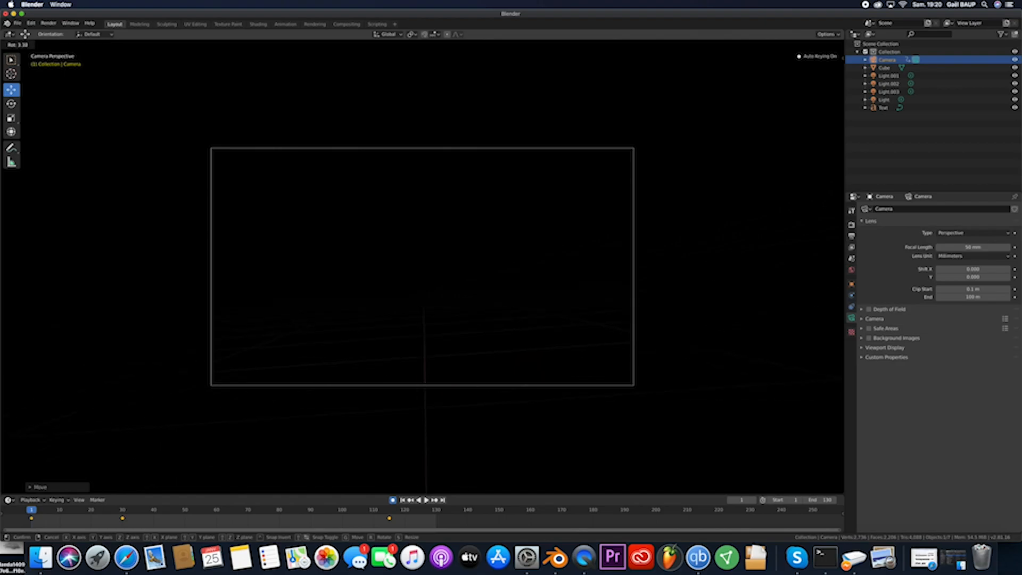
click(624, 462)
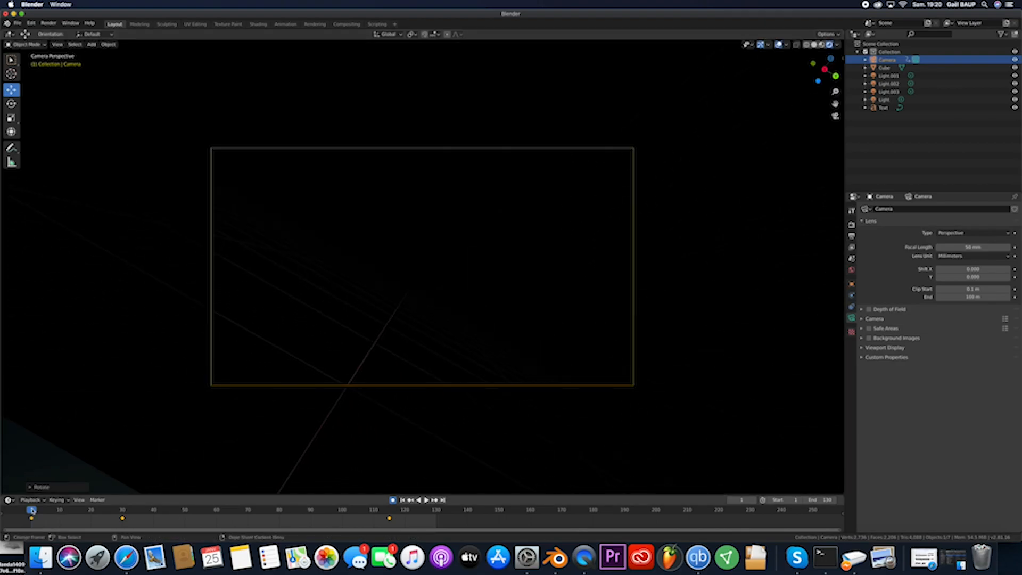
- At frame 130, keyframe the camera moved about -59 m along X past the title and rolled to one side
key(space)
drag(164, 523, 393, 509)
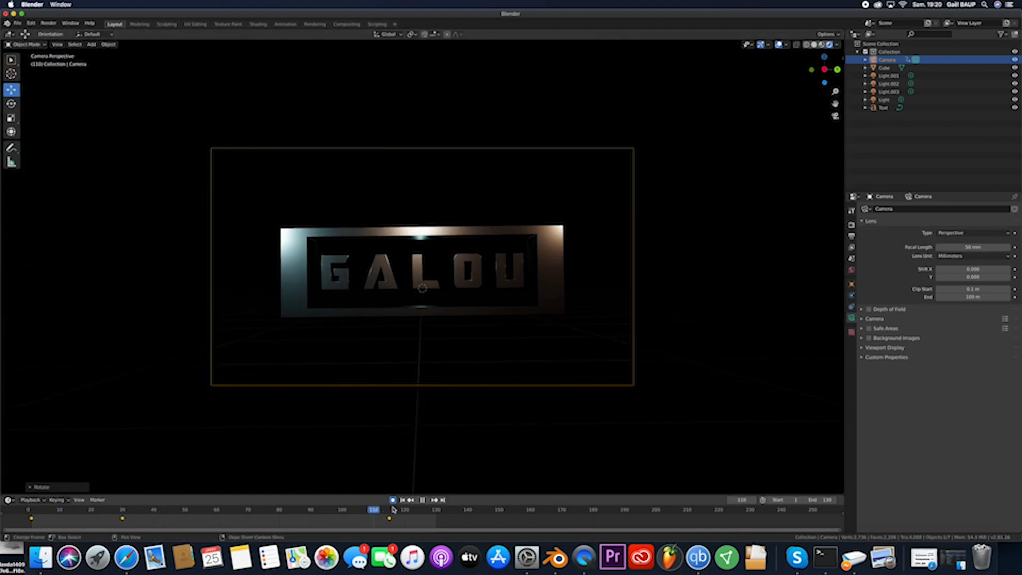
key(g)
key(x)
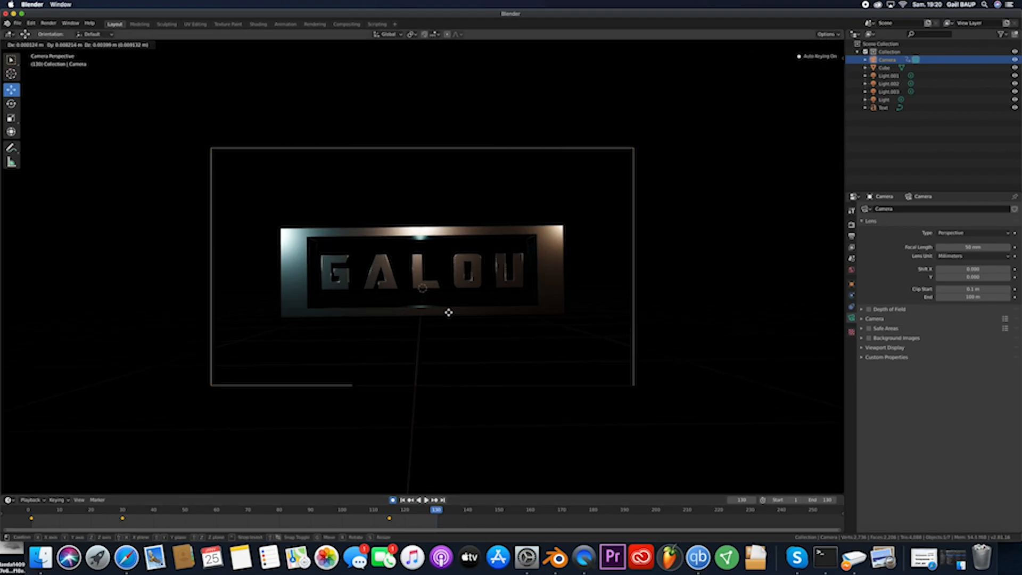
click(446, 387)
key(r)
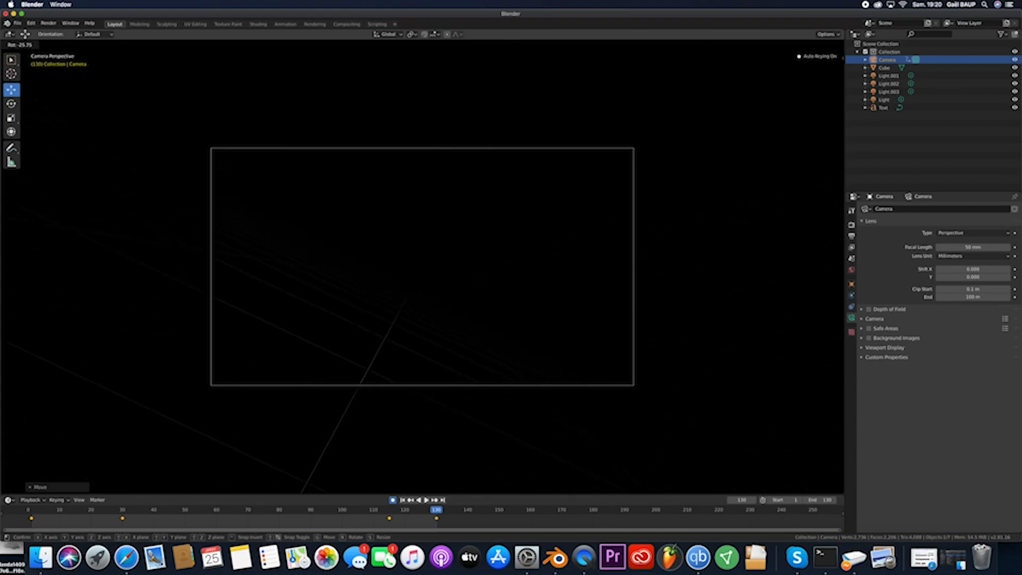
click(320, 466)
- Scrub back through the timeline and play the camera animation to check the fly-through
drag(434, 515, 96, 518)
key(space)
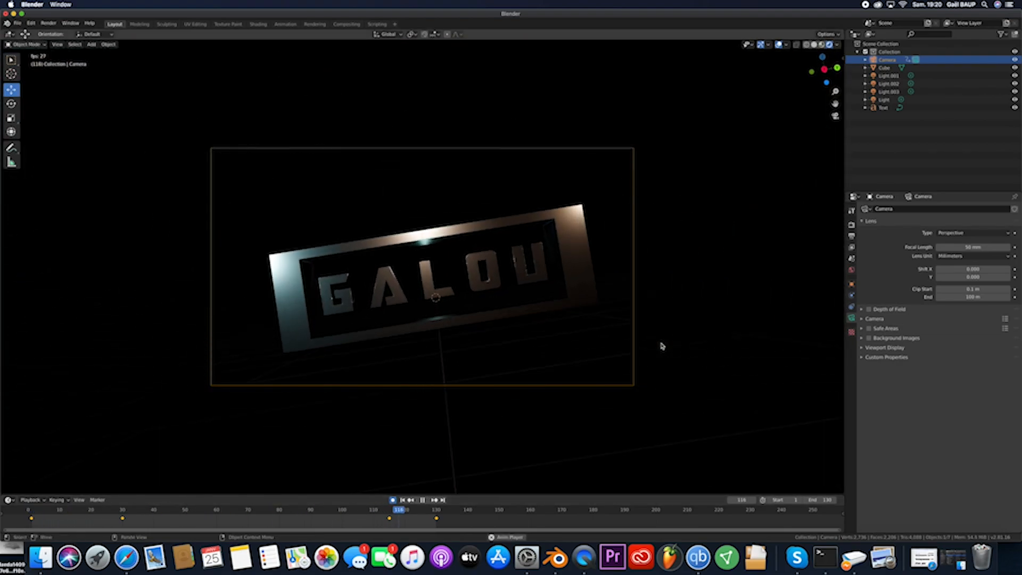
key(space)
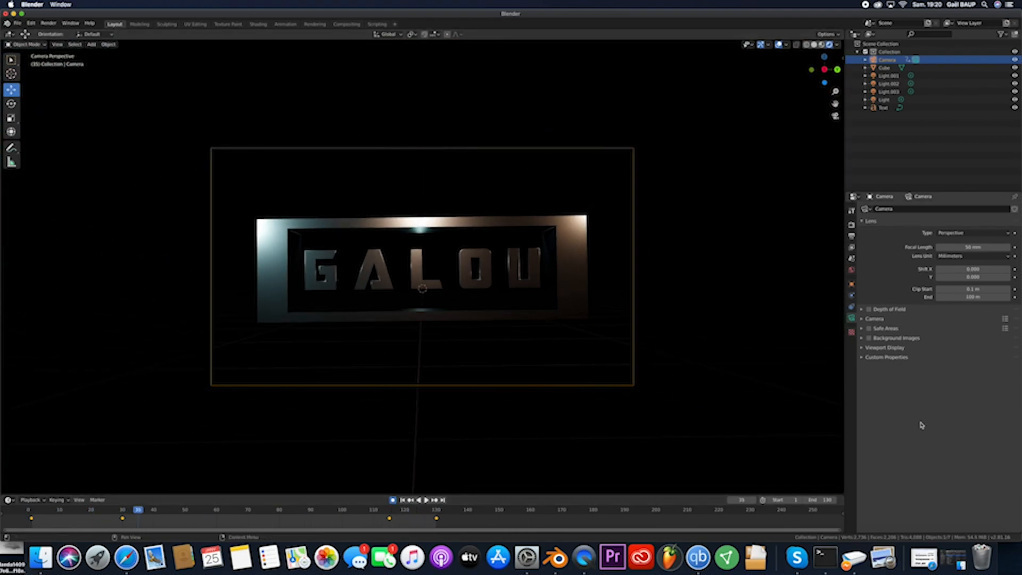
- Enable ambient occlusion, bloom and motion blur for the Eevee render and replay the animation from the first frame
click(853, 273)
click(852, 246)
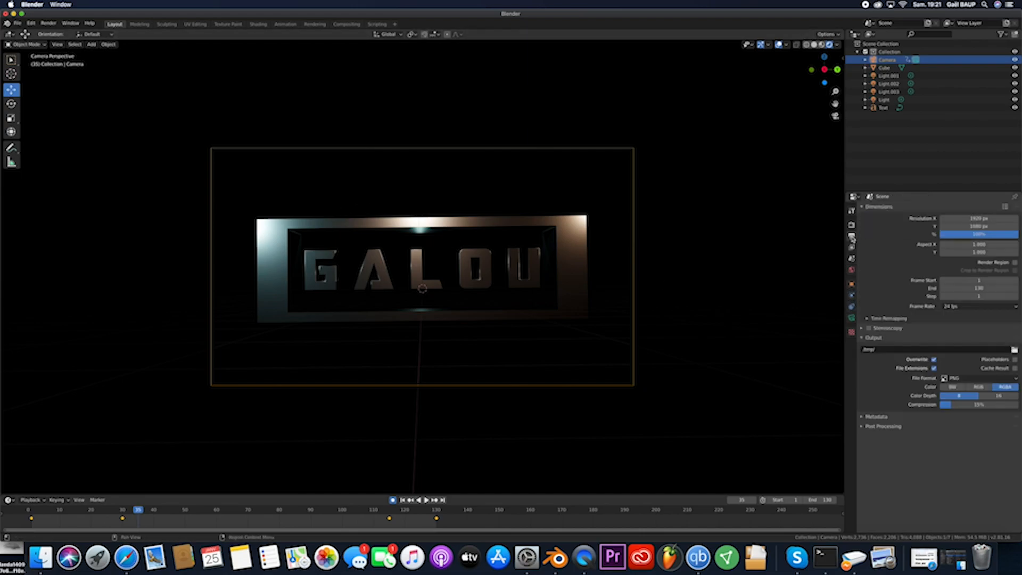
click(852, 226)
click(870, 273)
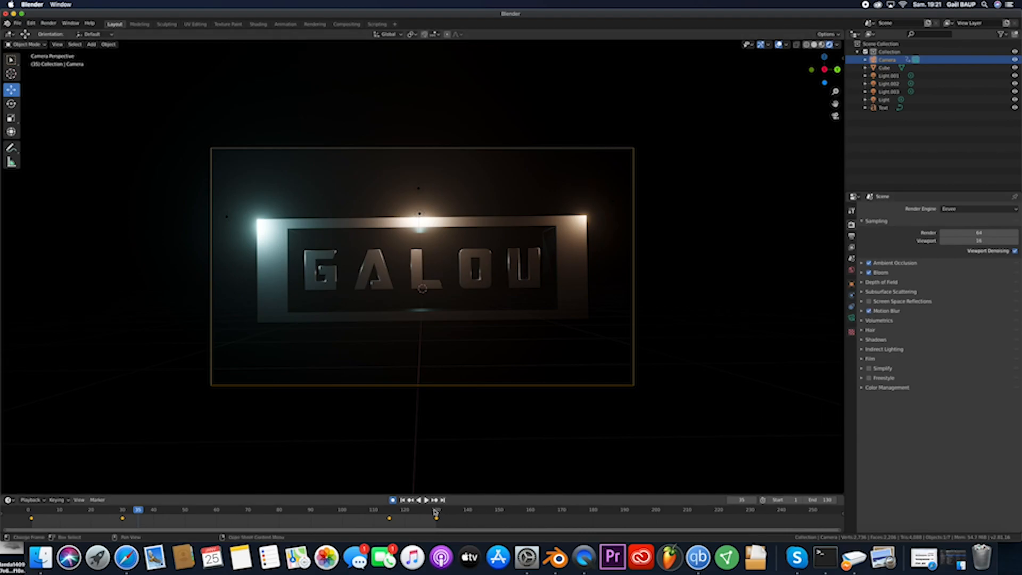
key(shift+Left)
key(space)
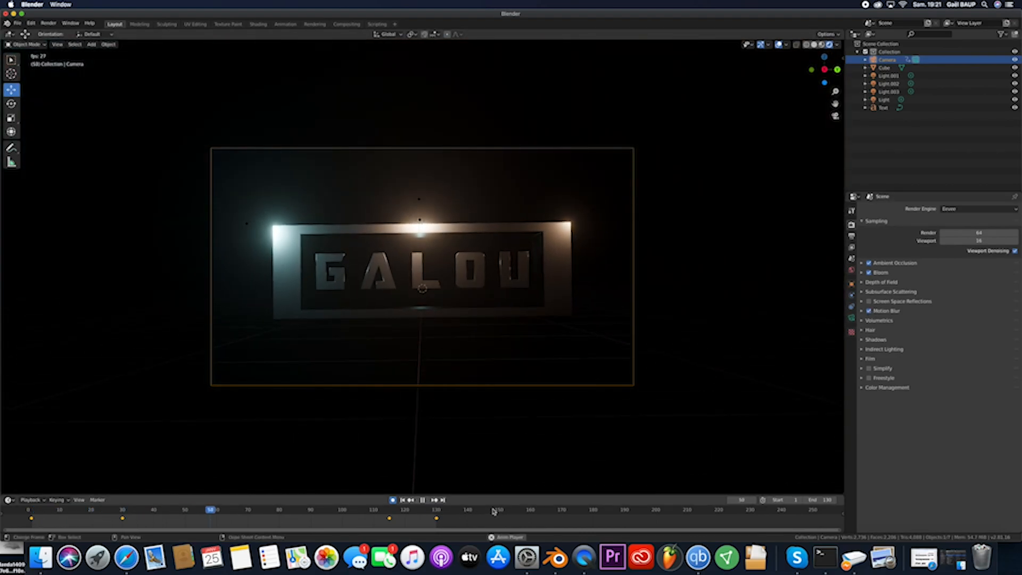